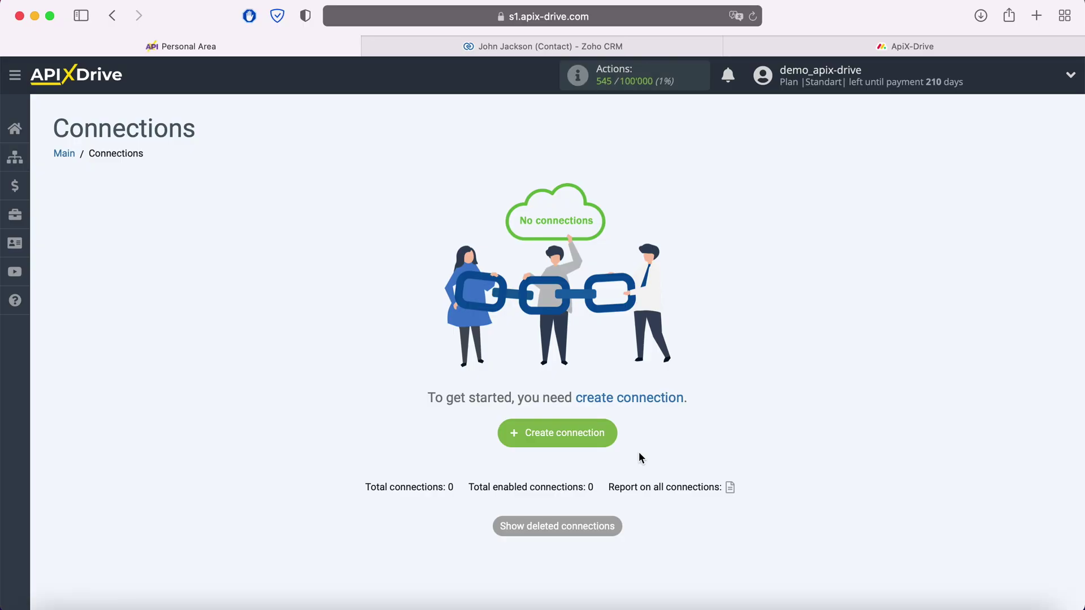
- Create a new connection from the empty Connections page
{"action": "left_click", "coordinate": [607, 438]}
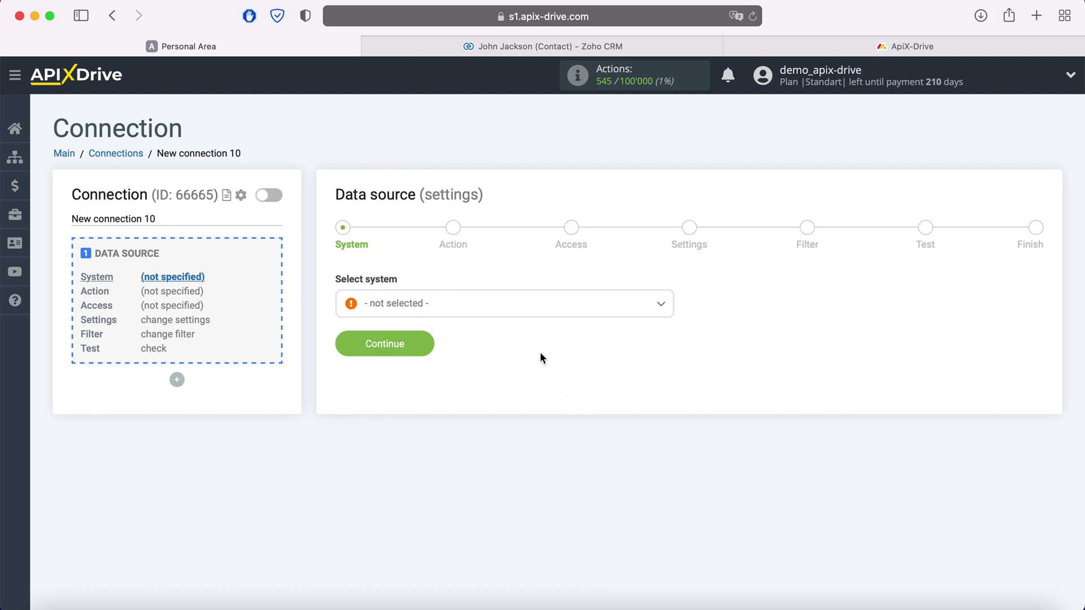
- Select Zoho CRM as the connection's data source system
{"action": "left_click", "coordinate": [521, 308]}
{"action": "scroll", "coordinate": [532, 404], "scroll_direction": "down", "scroll_amount": 5}
{"action": "scroll", "coordinate": [533, 404], "scroll_direction": "down", "scroll_amount": 20}
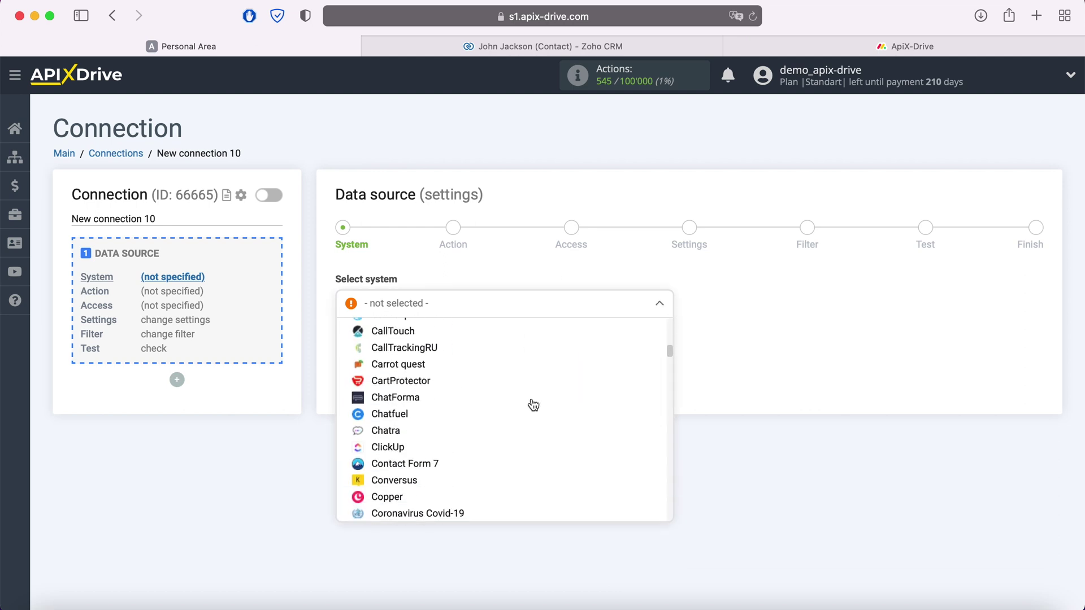
{"action": "scroll", "coordinate": [533, 404], "scroll_direction": "down", "scroll_amount": 20}
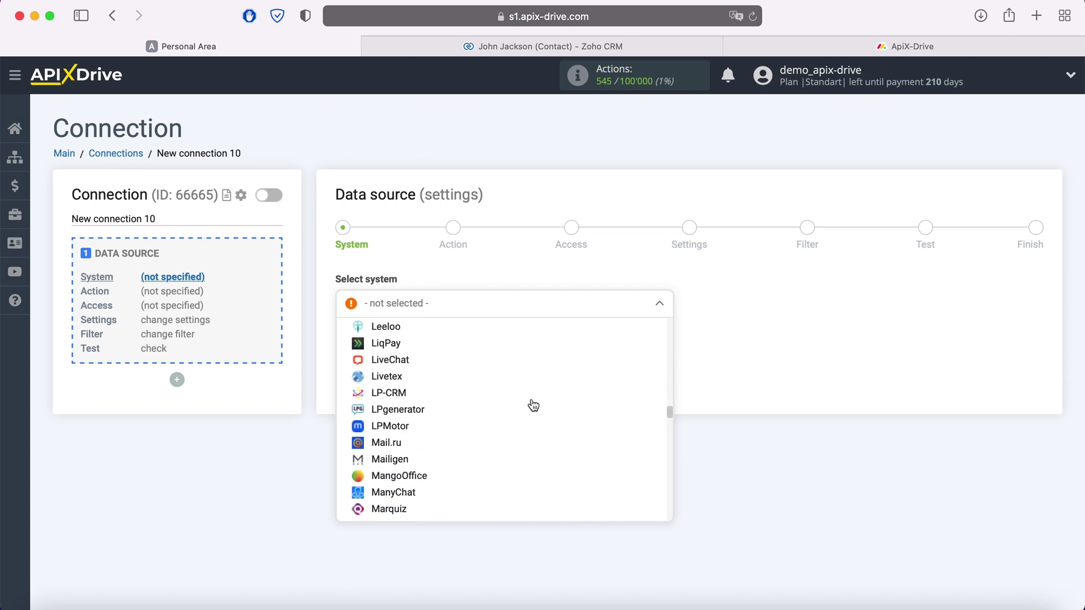
{"action": "scroll", "coordinate": [533, 424], "scroll_direction": "down", "scroll_amount": 20}
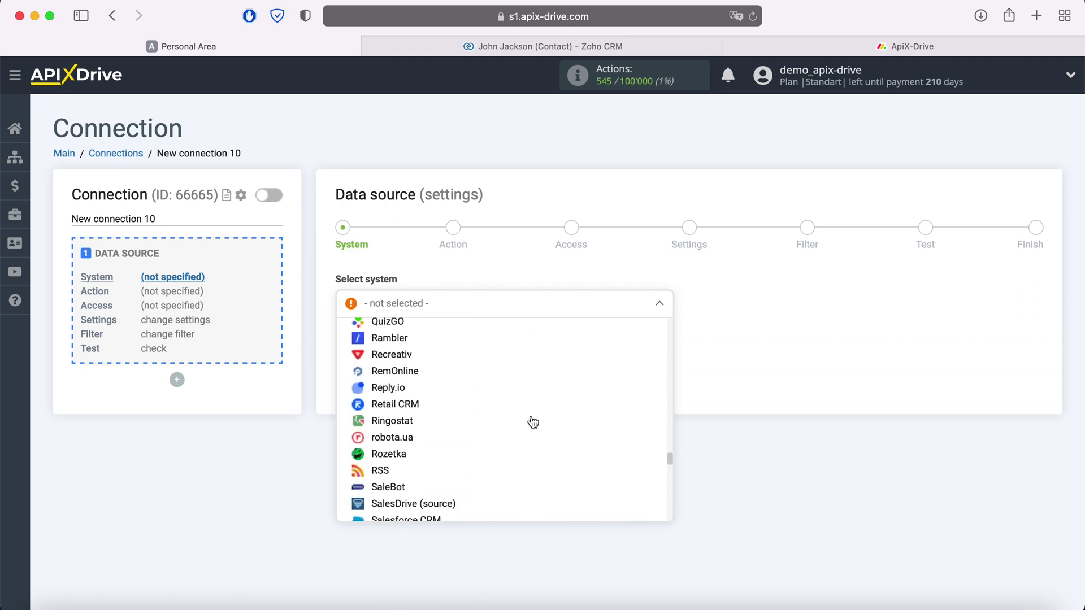
{"action": "scroll", "coordinate": [533, 429], "scroll_direction": "down", "scroll_amount": 15}
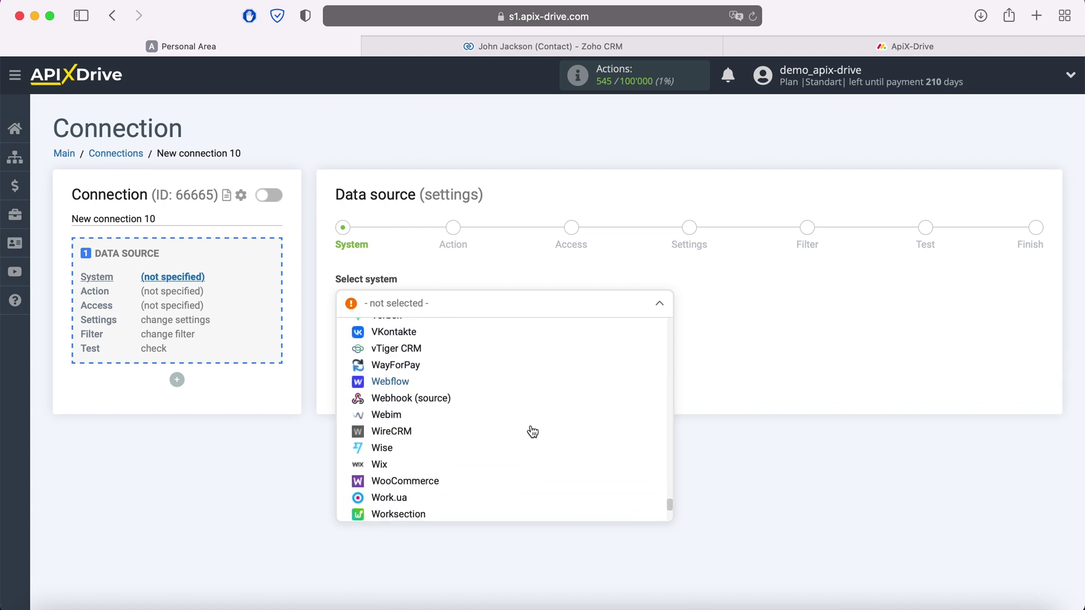
{"action": "left_click", "coordinate": [405, 485]}
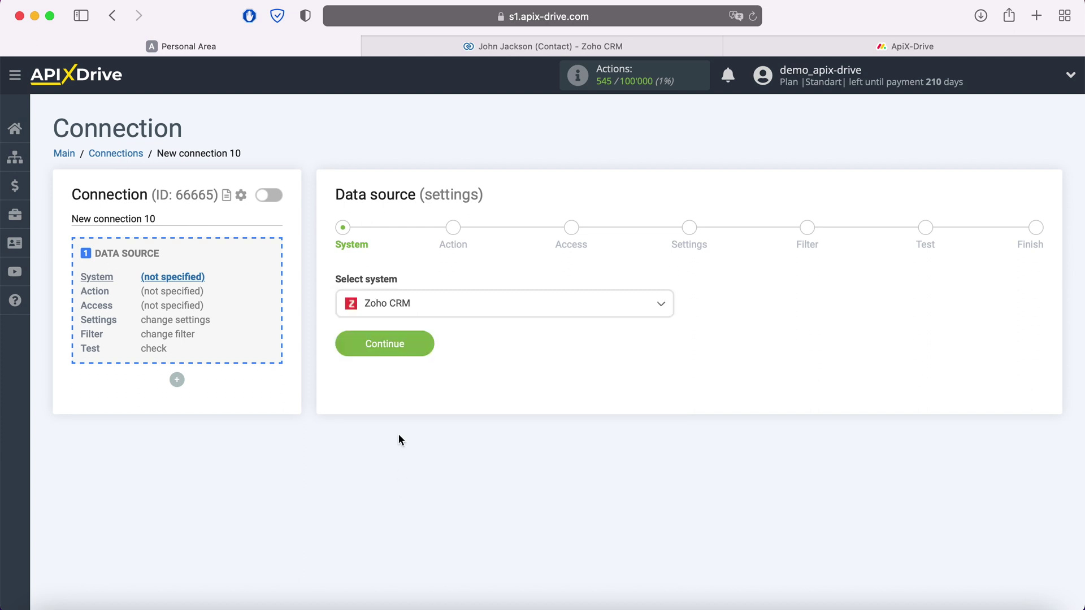
{"action": "left_click", "coordinate": [423, 345]}
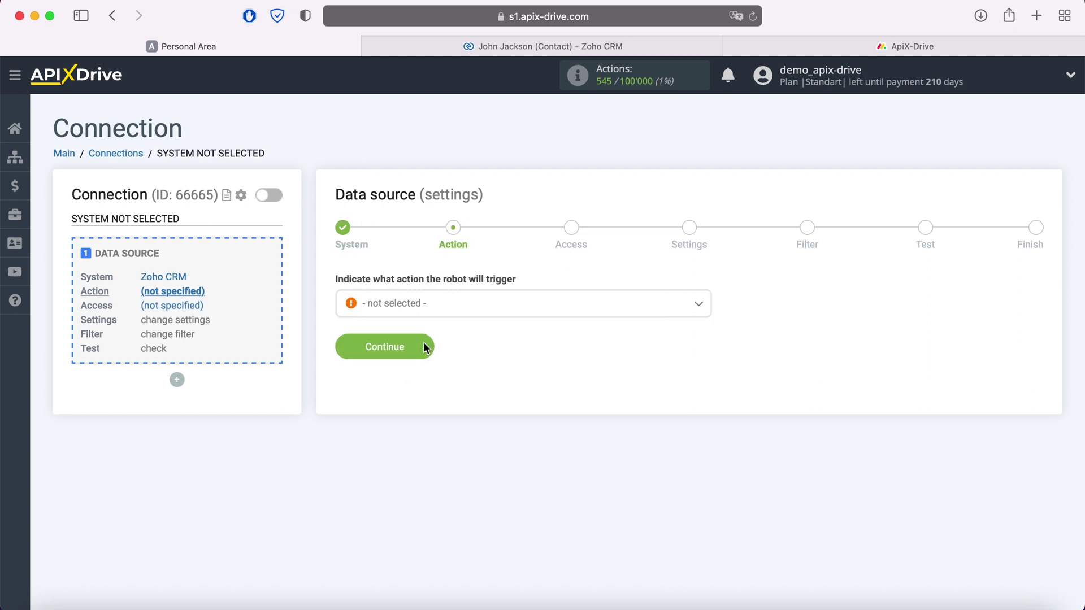
- Set the trigger action to Get Contacts (new) and proceed to the Access step
{"action": "left_click", "coordinate": [444, 314]}
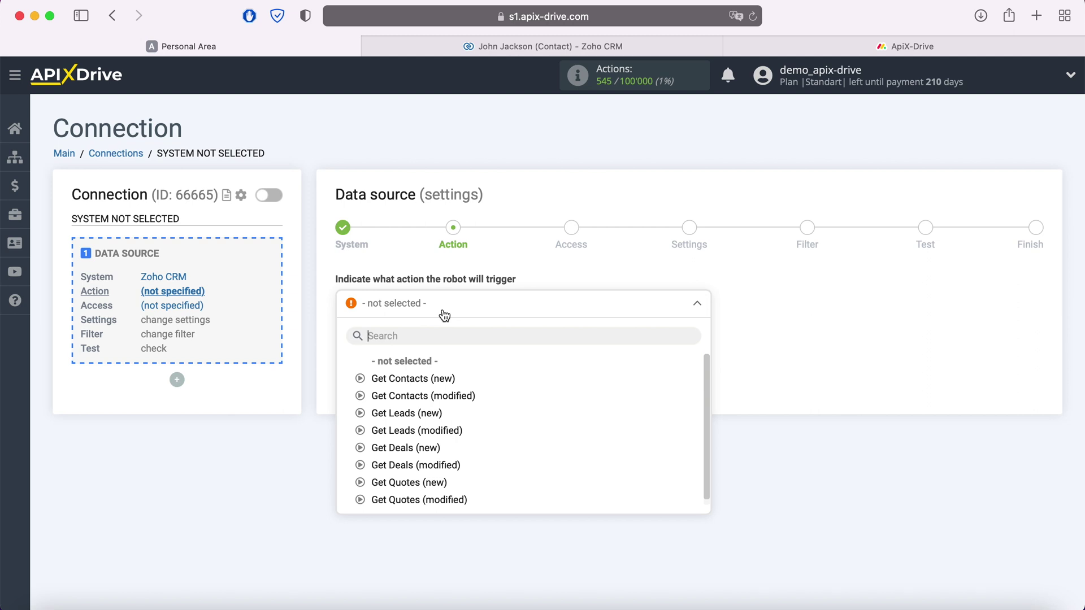
{"action": "left_click", "coordinate": [441, 377]}
{"action": "left_click", "coordinate": [428, 351]}
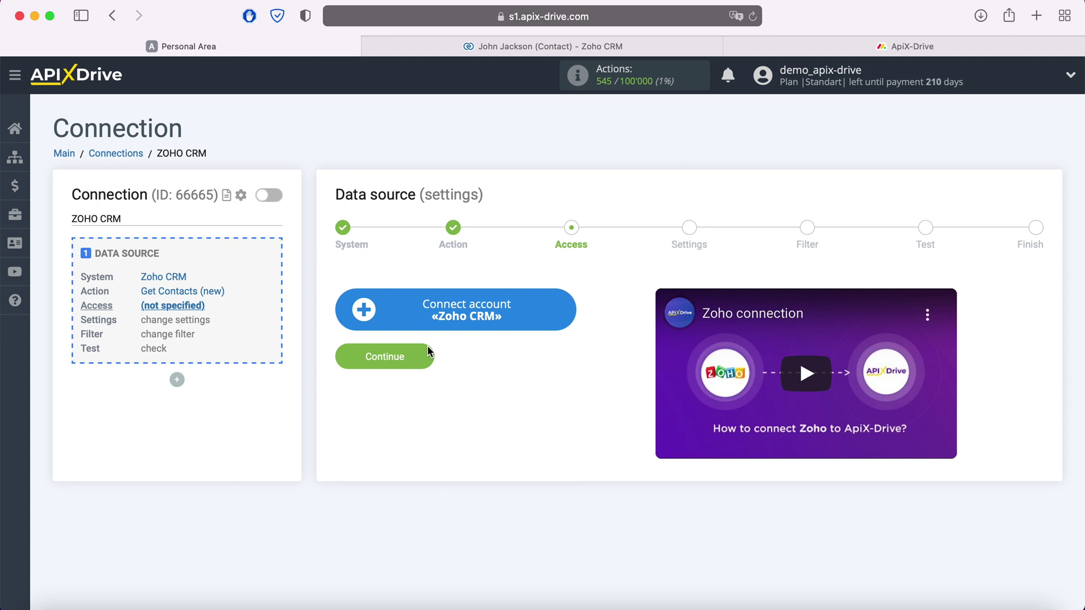
- Sign in to Zoho CRM with the account email and password, and accept ApiX Drive's access request
{"action": "left_click", "coordinate": [568, 309]}
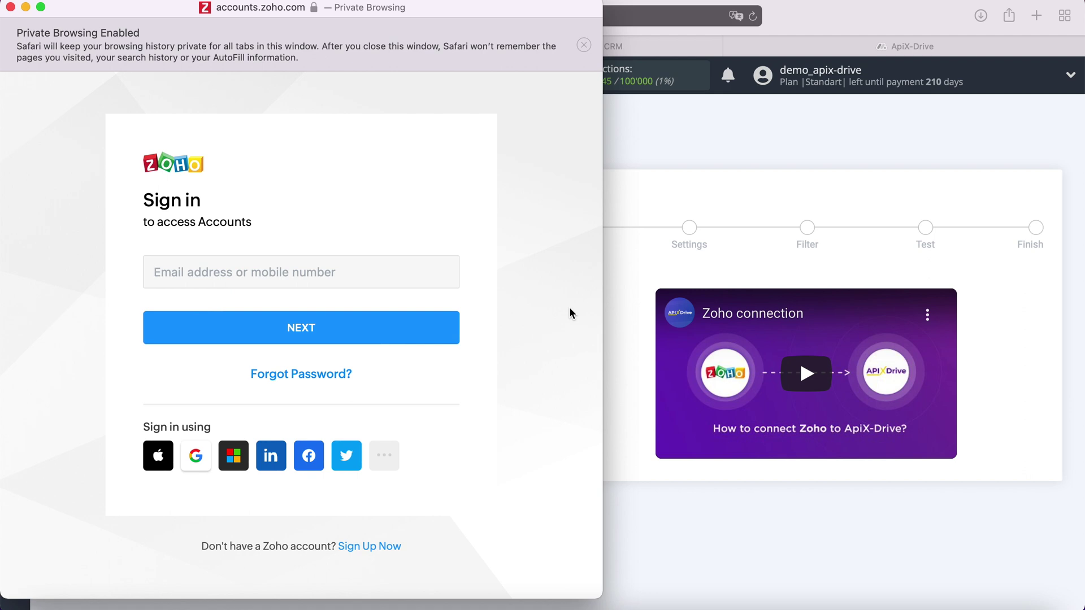
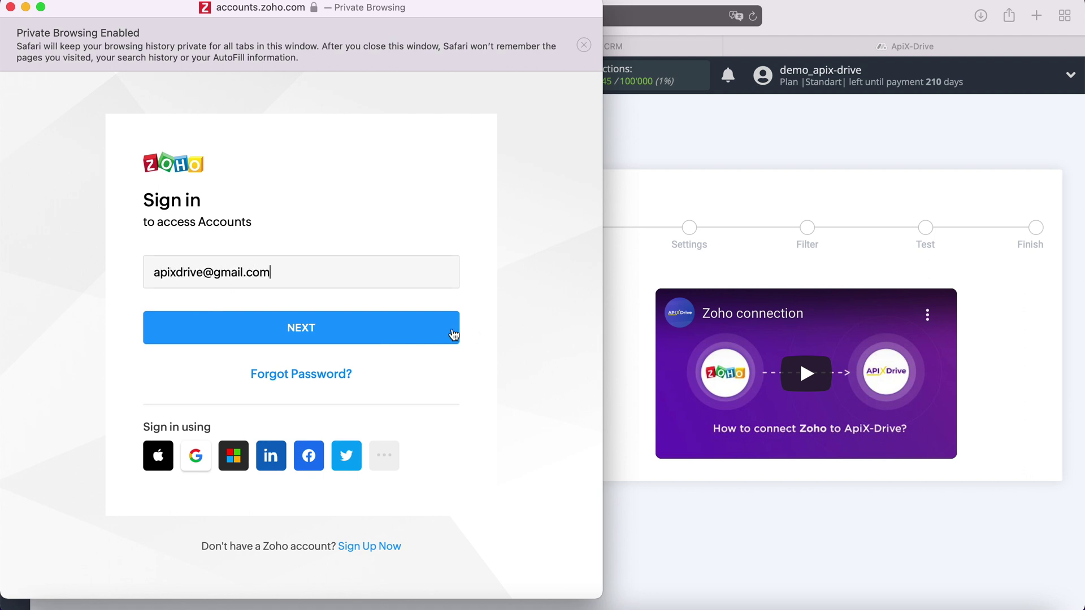
{"action": "left_click", "coordinate": [452, 334]}
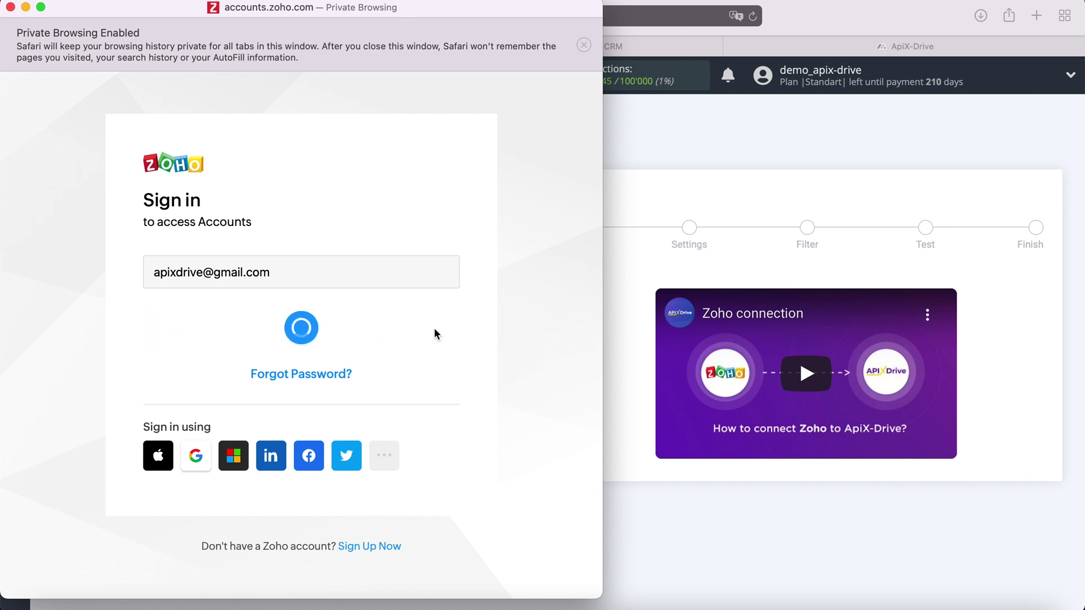
{"action": "type", "text": "************"}
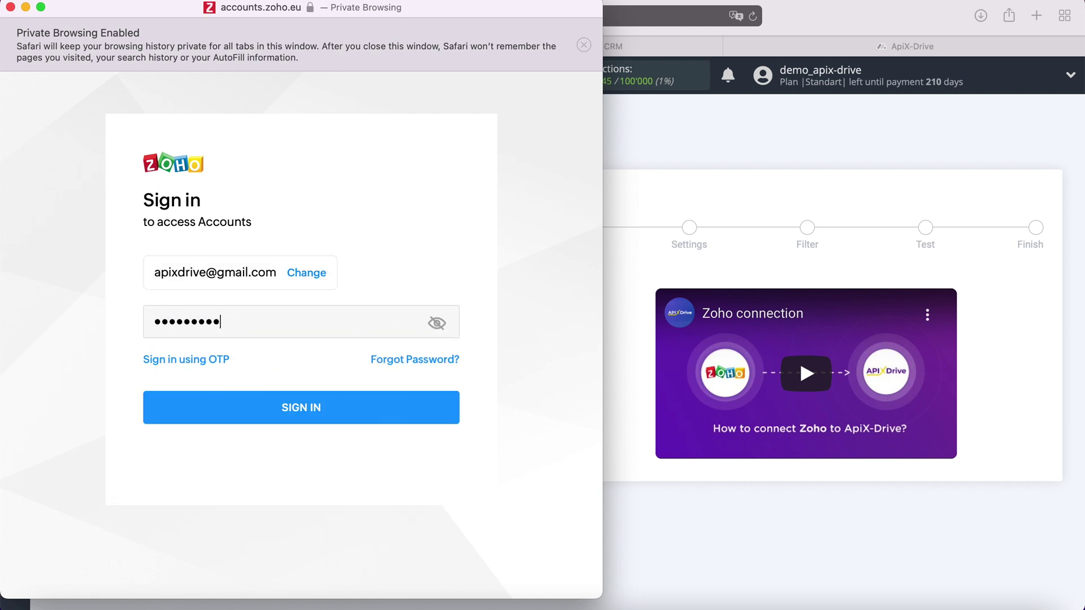
{"action": "left_click", "coordinate": [333, 407]}
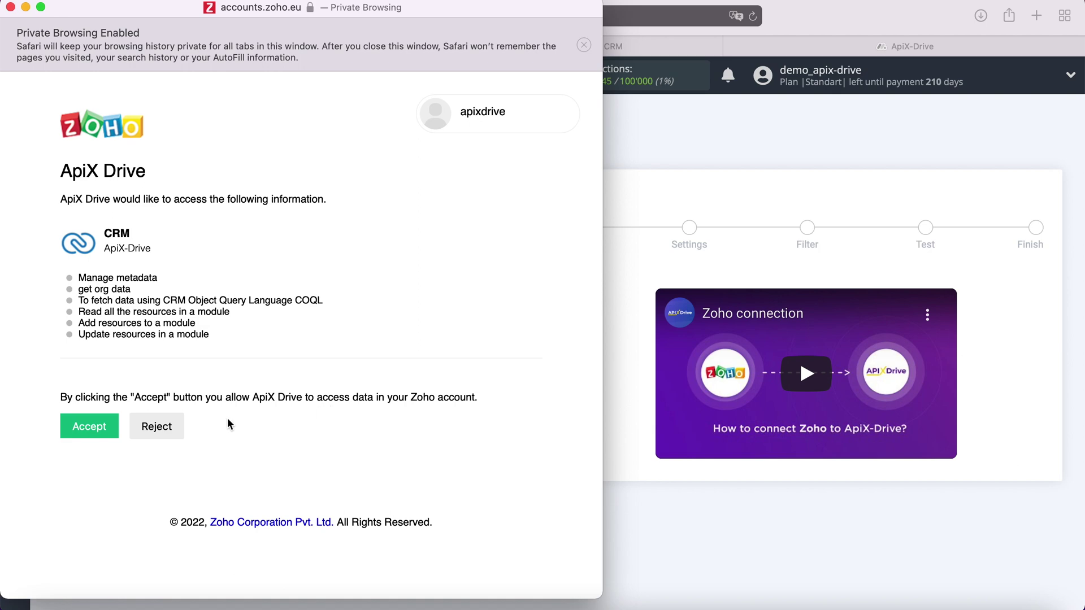
{"action": "left_click", "coordinate": [95, 425]}
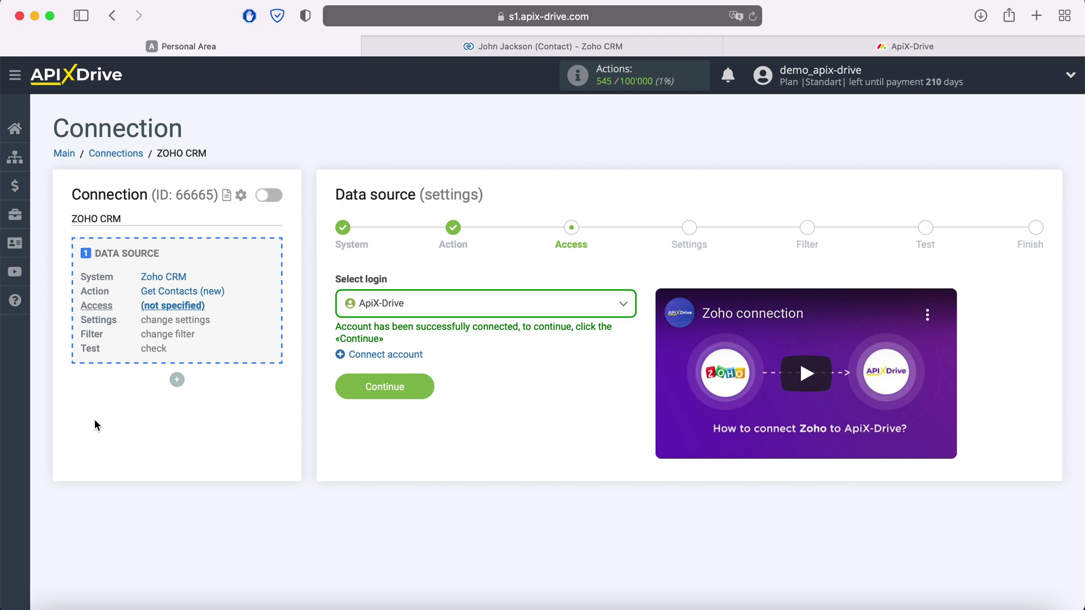
- Use the ApiX-Drive login, skip settings and filter, and accept the sample Zoho contact to finish
{"action": "left_click", "coordinate": [461, 310]}
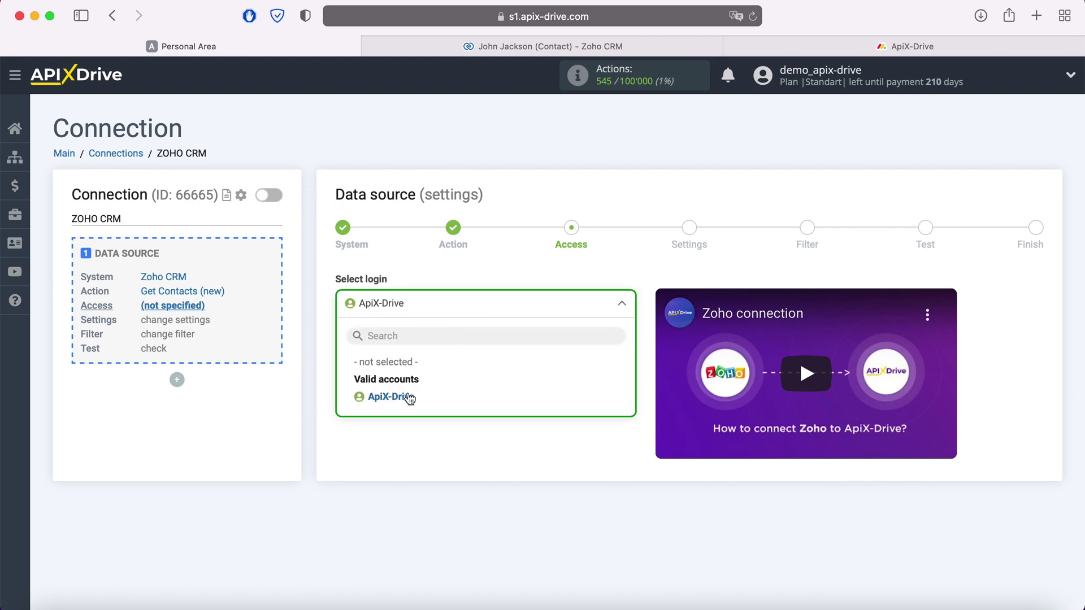
{"action": "left_click", "coordinate": [406, 395]}
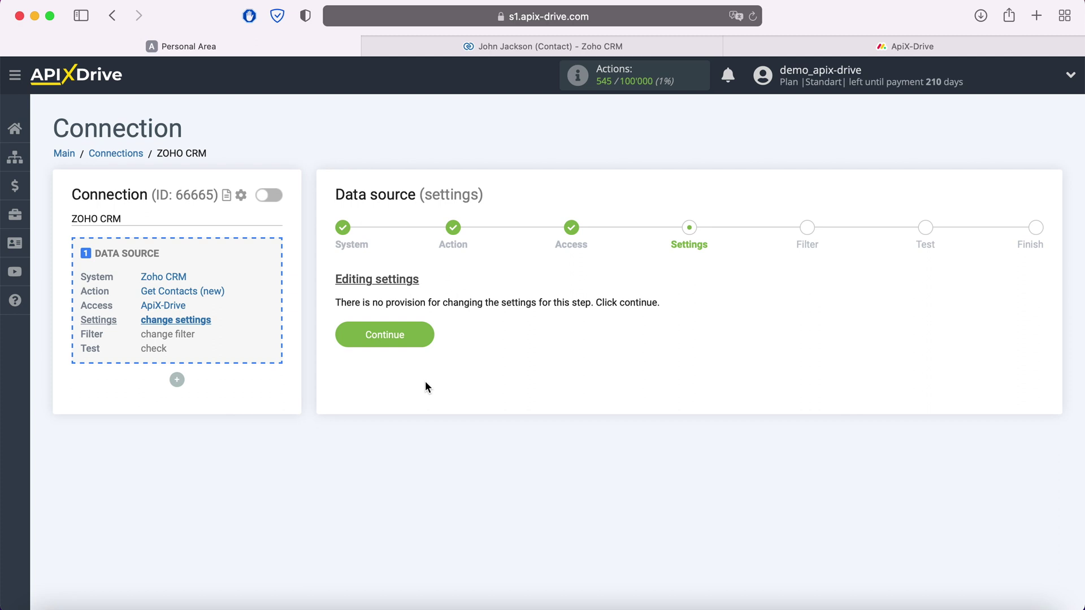
{"action": "left_click", "coordinate": [426, 335]}
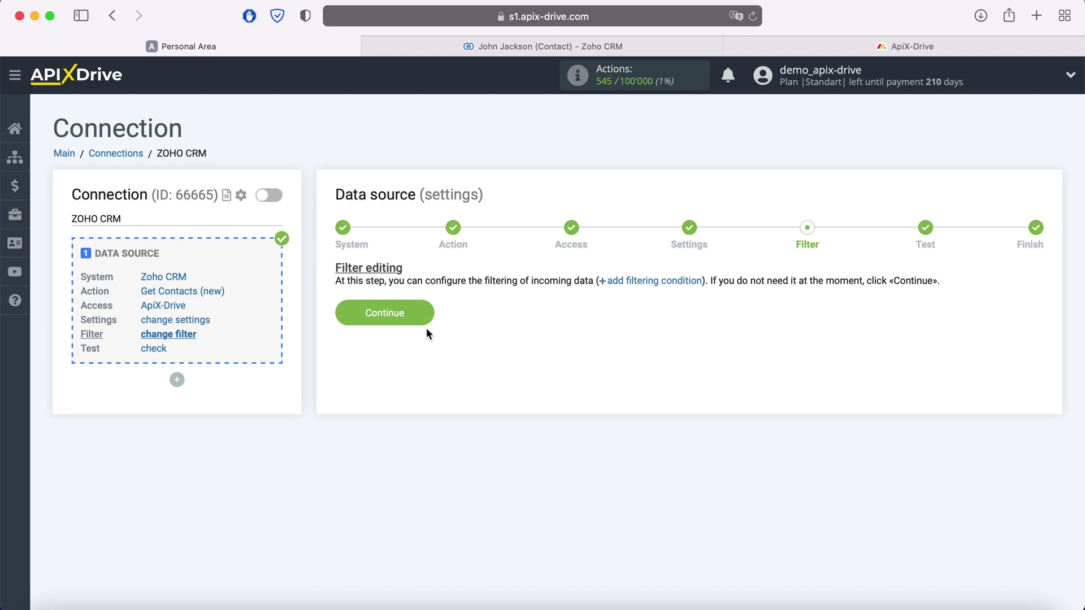
{"action": "left_click", "coordinate": [426, 317]}
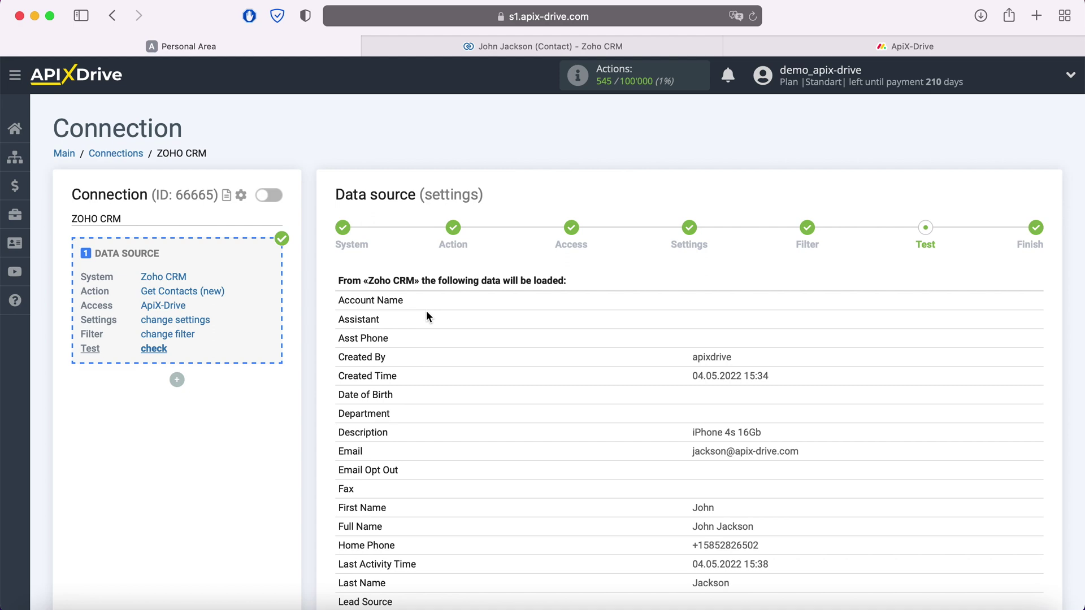
{"action": "scroll", "coordinate": [427, 312], "scroll_direction": "down", "scroll_amount": 10}
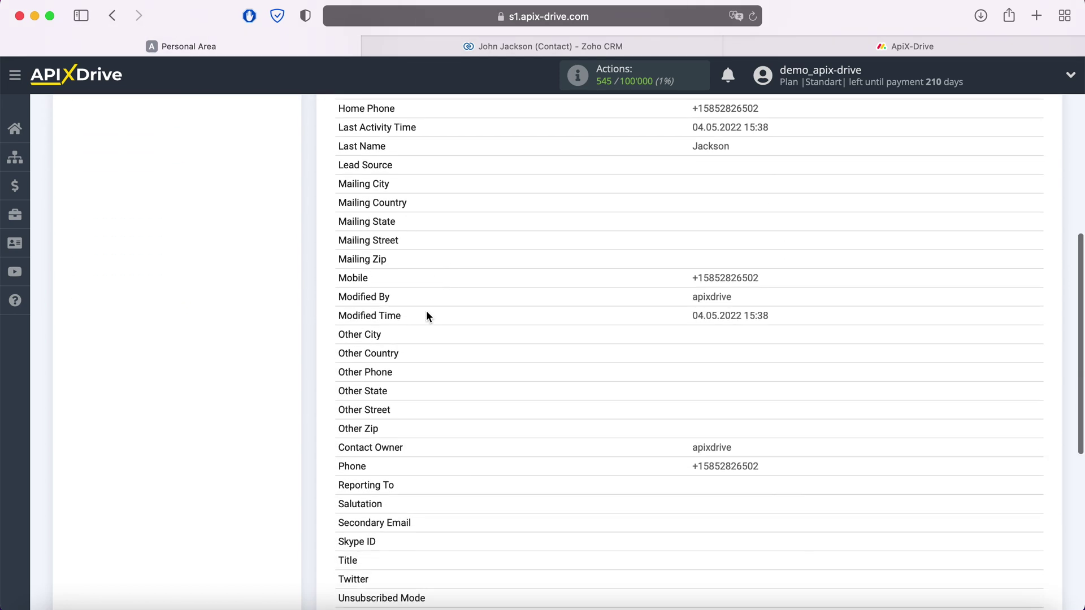
{"action": "scroll", "coordinate": [426, 316], "scroll_direction": "down", "scroll_amount": 5}
{"action": "left_click", "coordinate": [1027, 478]}
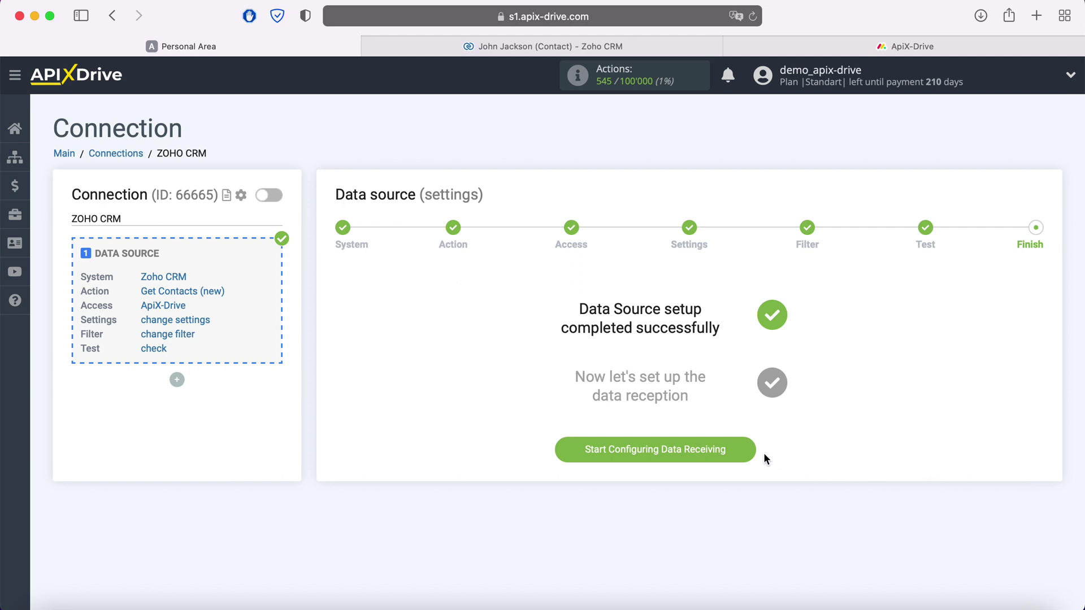
- Begin the data destination setup and select Monday.com as the receiving system
{"action": "left_click", "coordinate": [746, 450]}
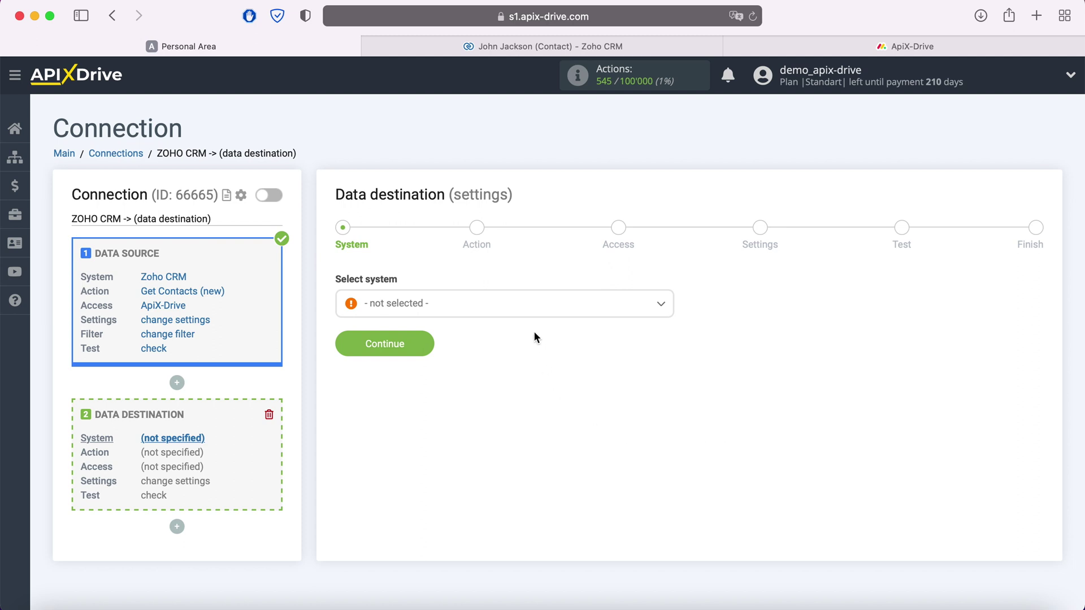
{"action": "left_click", "coordinate": [527, 310]}
{"action": "scroll", "coordinate": [524, 417], "scroll_direction": "down", "scroll_amount": 5}
{"action": "scroll", "coordinate": [526, 418], "scroll_direction": "down", "scroll_amount": 15}
{"action": "scroll", "coordinate": [527, 418], "scroll_direction": "down", "scroll_amount": 15}
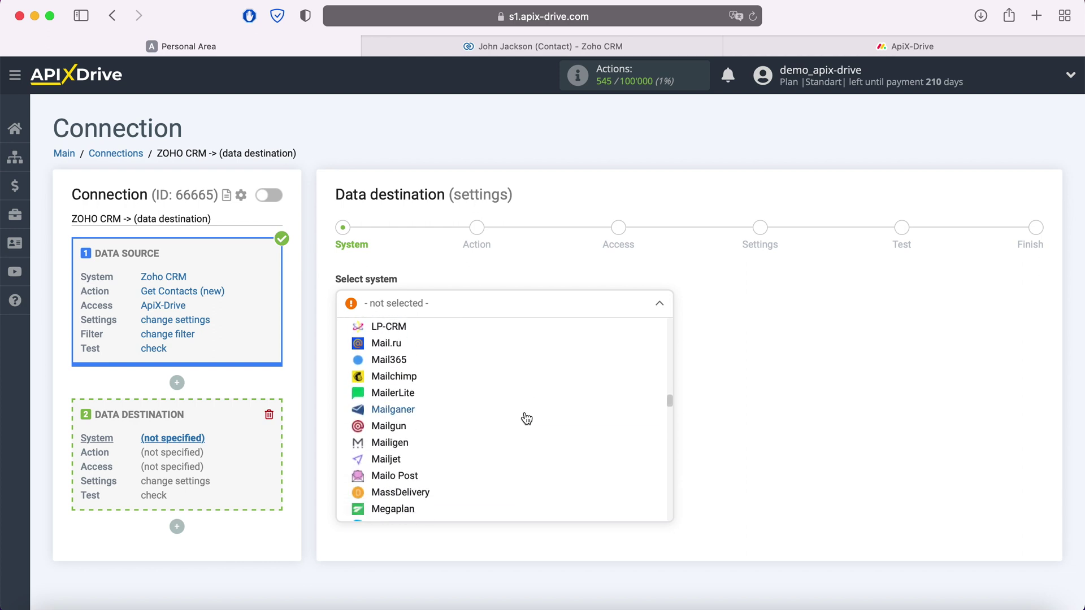
{"action": "scroll", "coordinate": [527, 418], "scroll_direction": "down", "scroll_amount": 14}
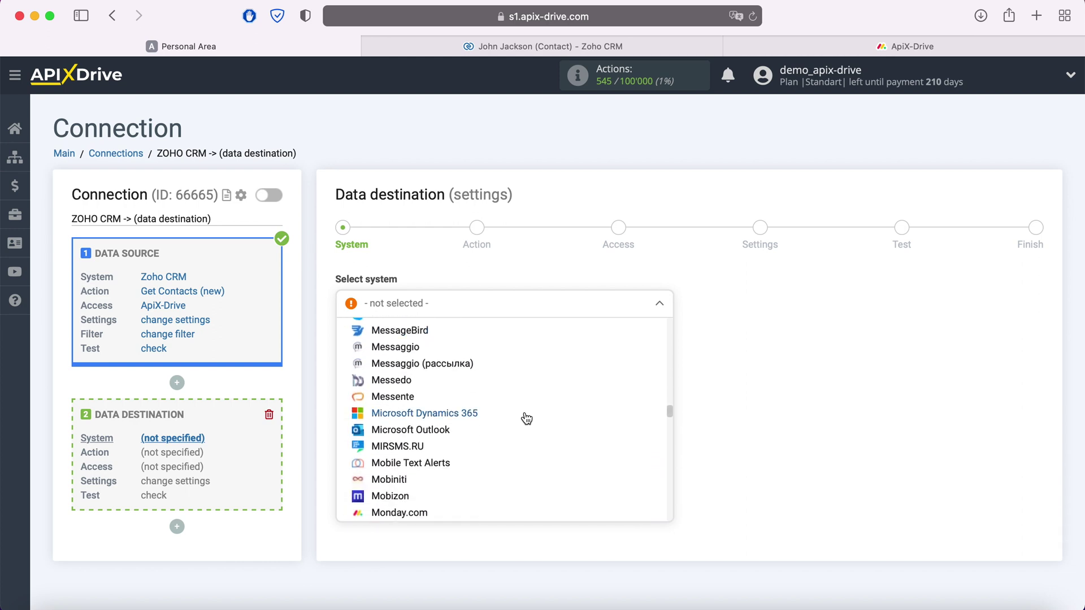
{"action": "left_click", "coordinate": [417, 447]}
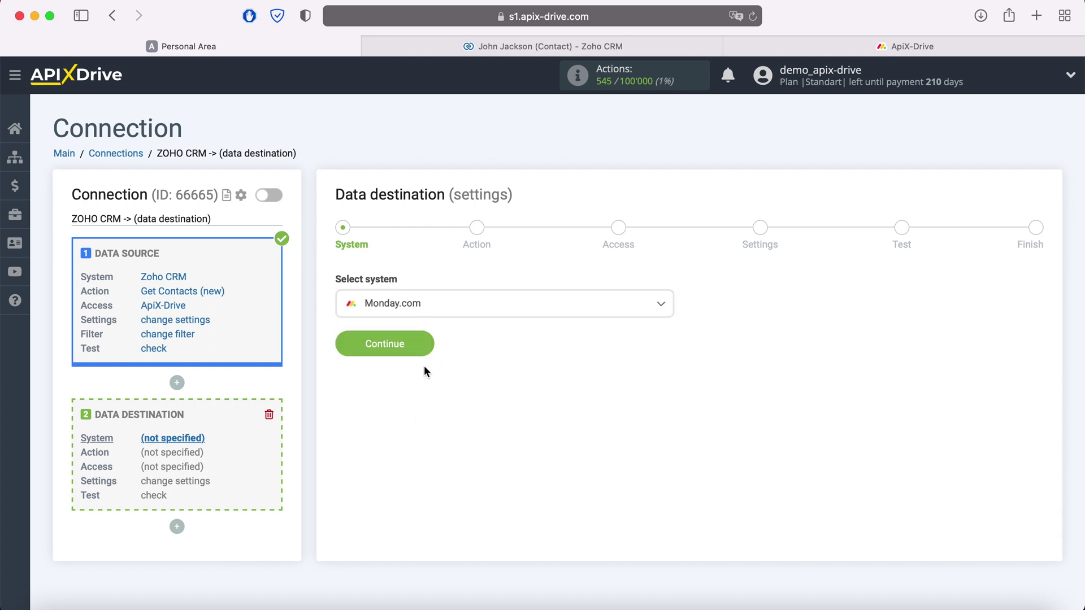
{"action": "left_click", "coordinate": [423, 345]}
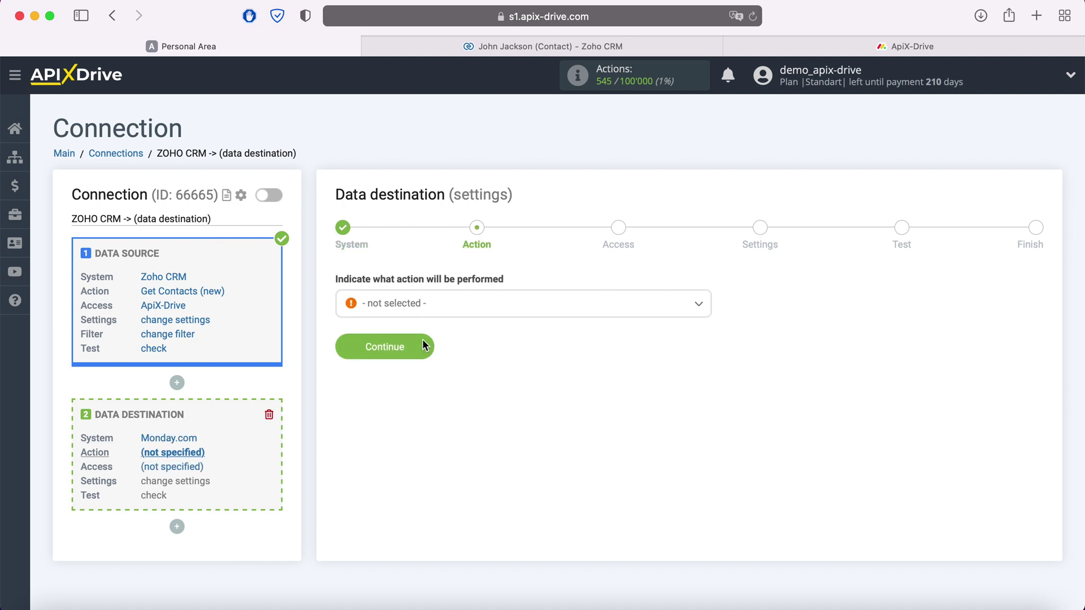
- Choose Add Note as the Monday.com action and proceed to the Access step
{"action": "left_click", "coordinate": [444, 309]}
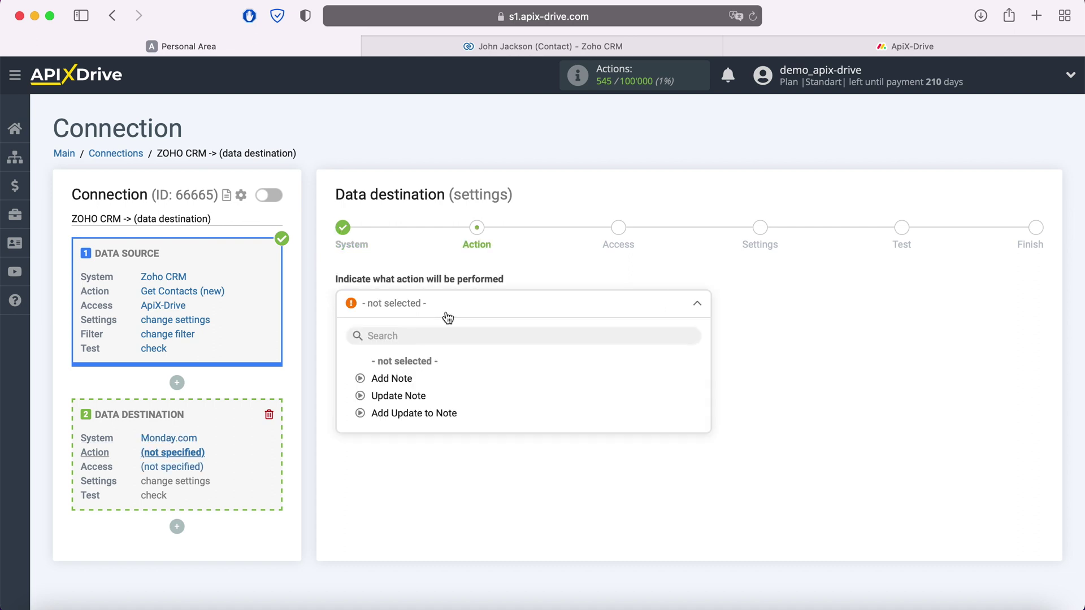
{"action": "left_click", "coordinate": [409, 376]}
{"action": "left_click", "coordinate": [426, 348]}
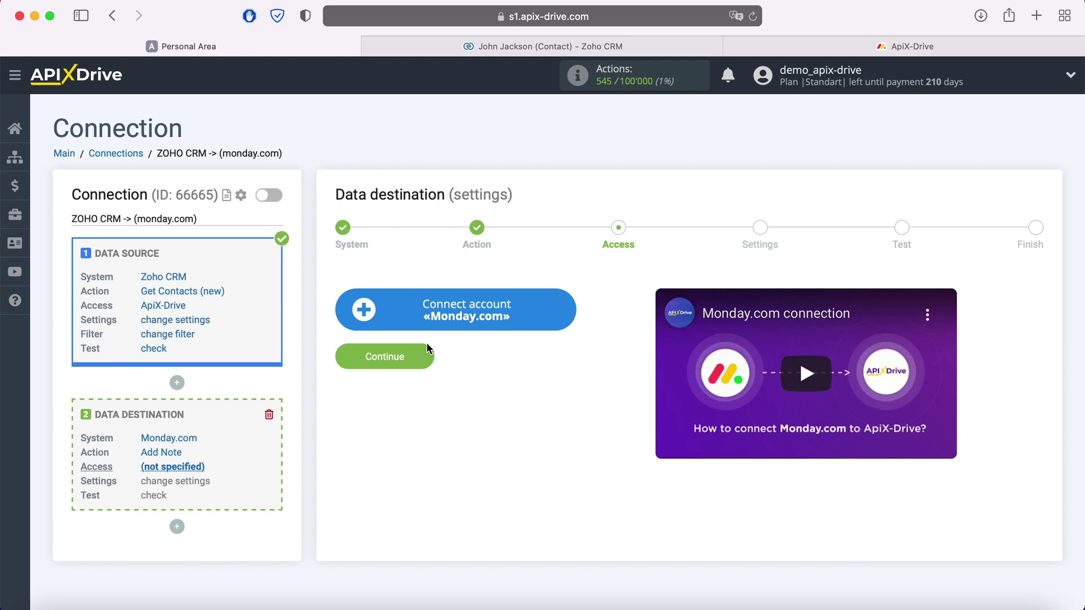
- Open the Monday.com account Integration setup dialog, then switch to the monday.com board tab
{"action": "left_click", "coordinate": [566, 311]}
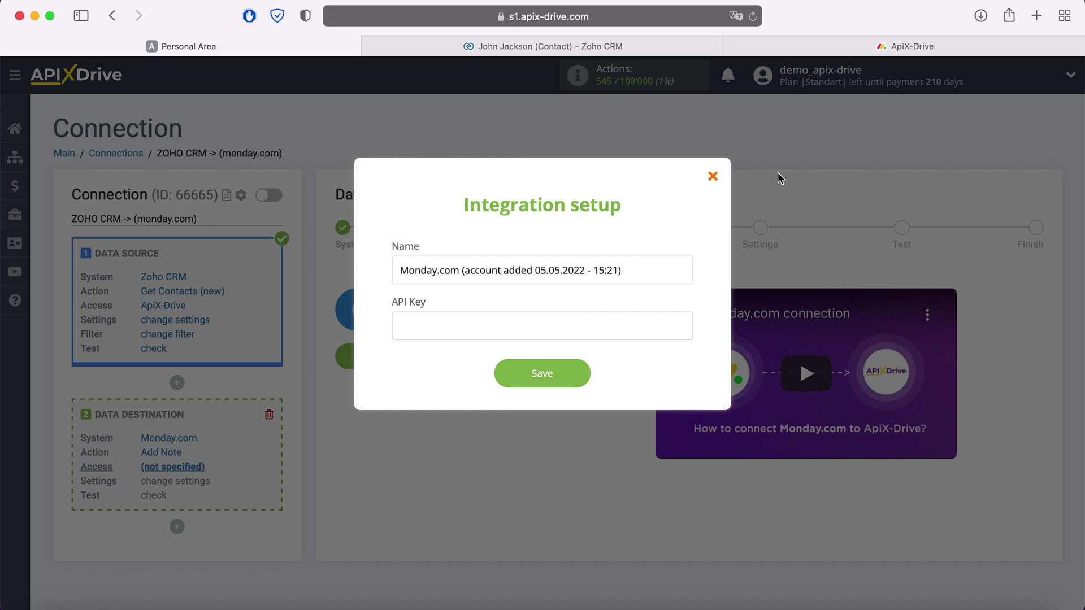
{"action": "left_click", "coordinate": [879, 49]}
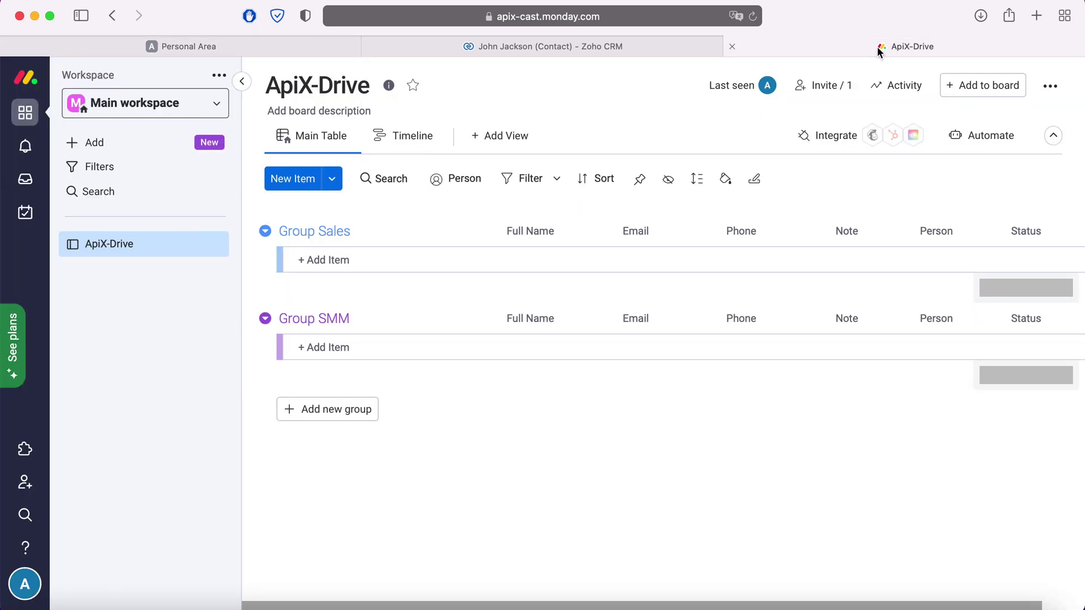
- Reveal and copy the personal token under Developer > My Access Tokens, then return to ApiX-Drive
{"action": "left_click", "coordinate": [27, 583]}
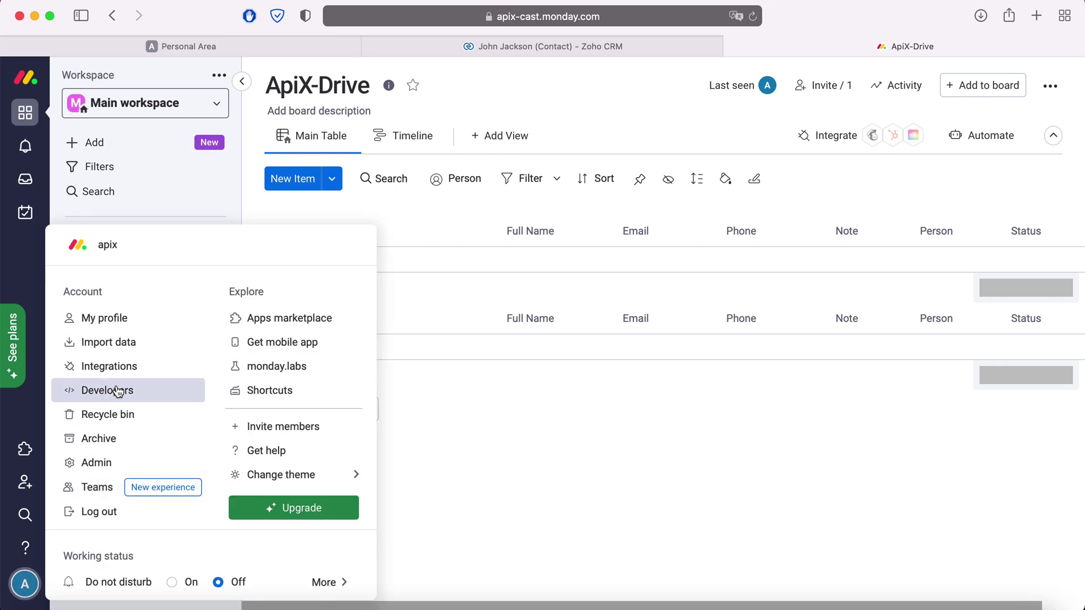
{"action": "left_click", "coordinate": [113, 390]}
{"action": "left_click", "coordinate": [387, 83]}
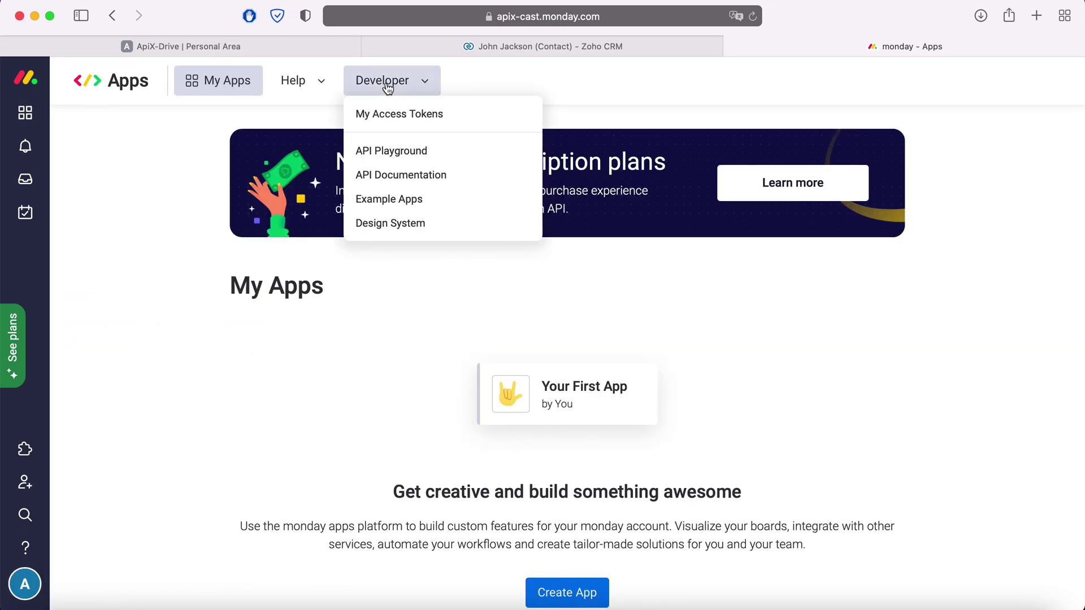
{"action": "left_click", "coordinate": [406, 115]}
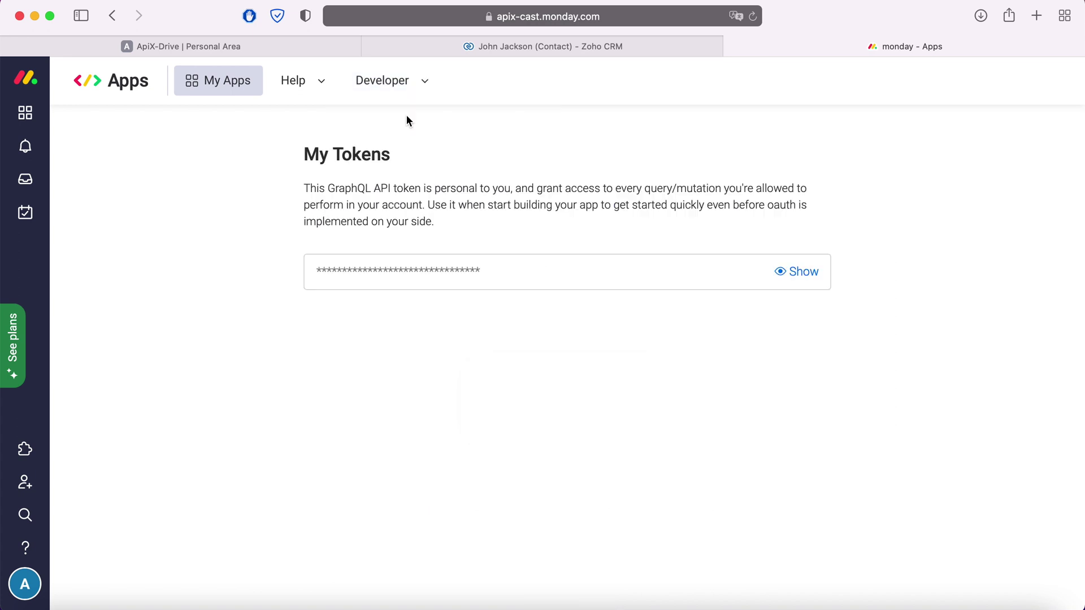
{"action": "left_click", "coordinate": [809, 275]}
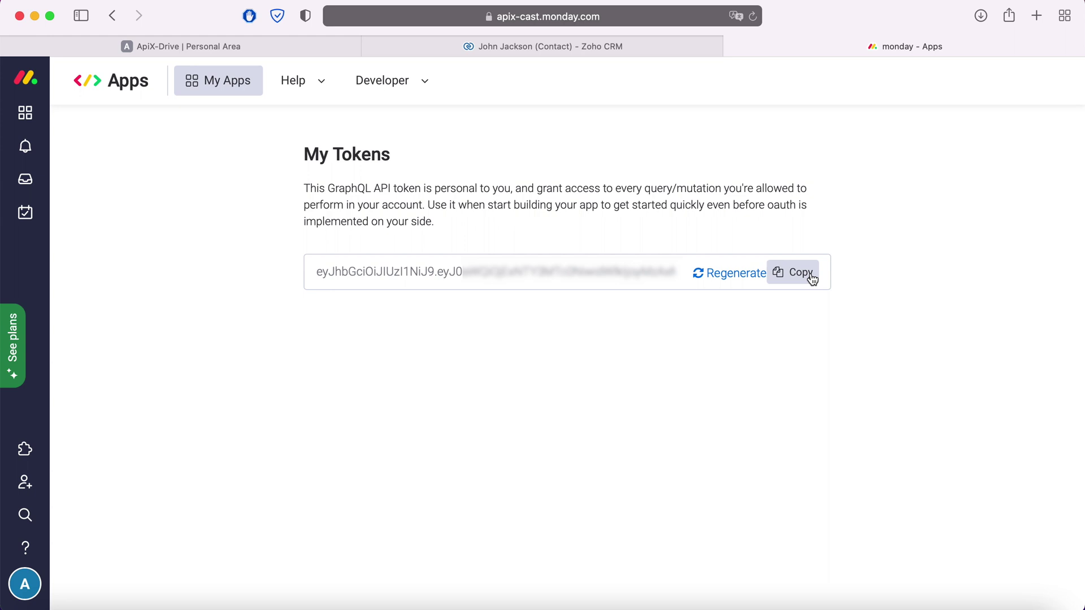
{"action": "left_click", "coordinate": [799, 275]}
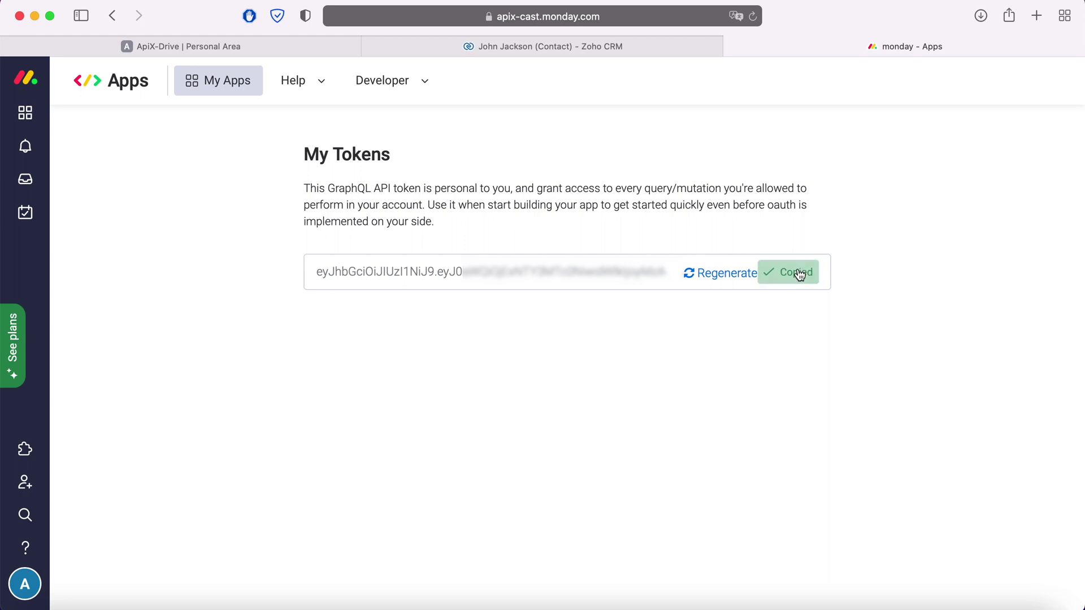
{"action": "left_click", "coordinate": [225, 48]}
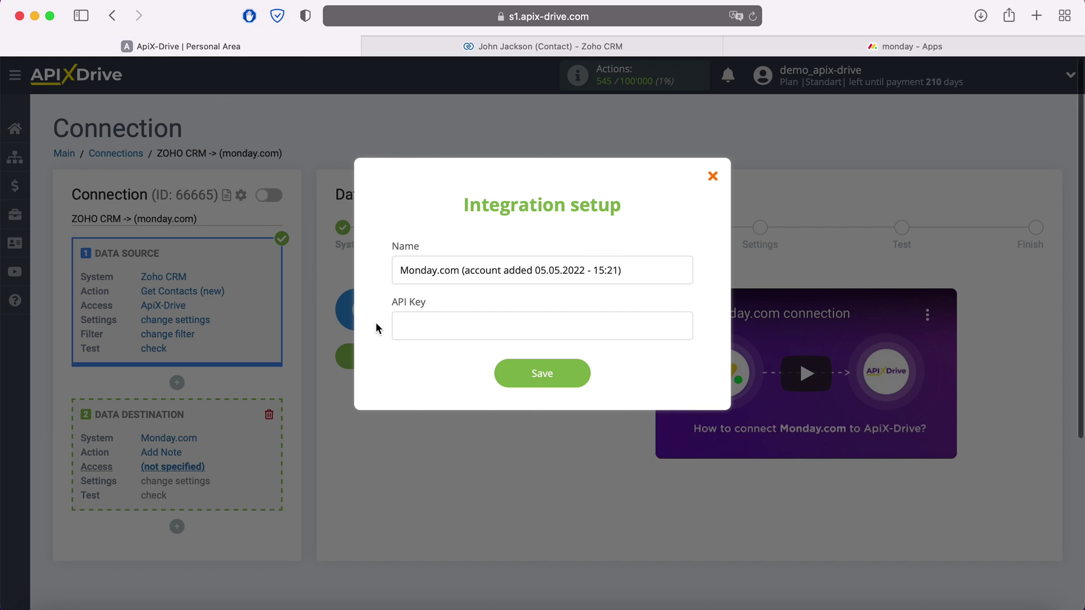
- Paste the copied token as the API Key, save, select the Monday.com login and continue
{"action": "right_click", "coordinate": [428, 333]}
{"action": "left_click", "coordinate": [448, 375]}
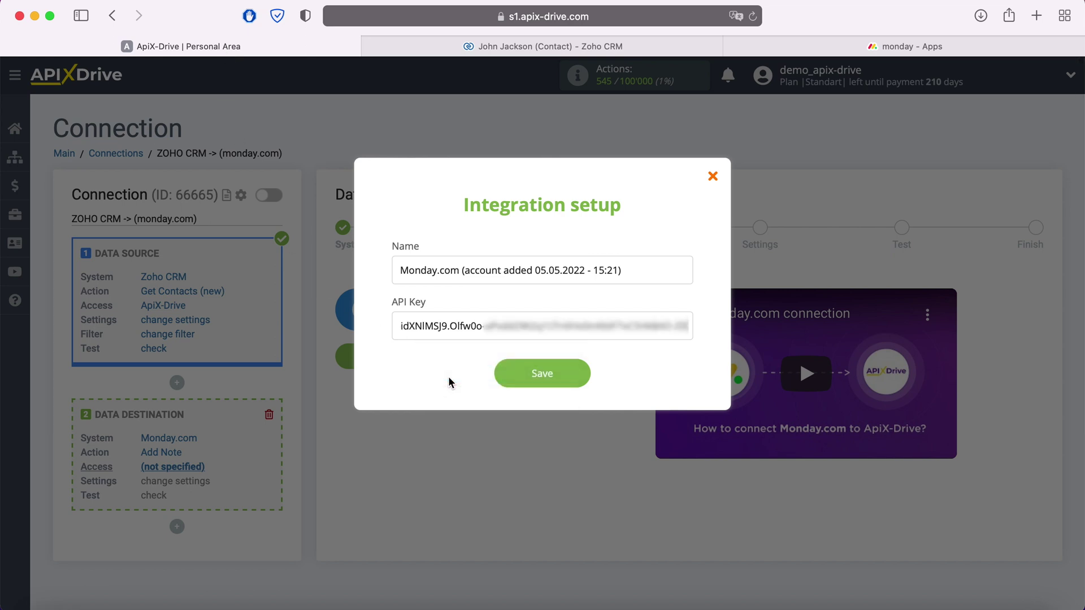
{"action": "left_click", "coordinate": [577, 367]}
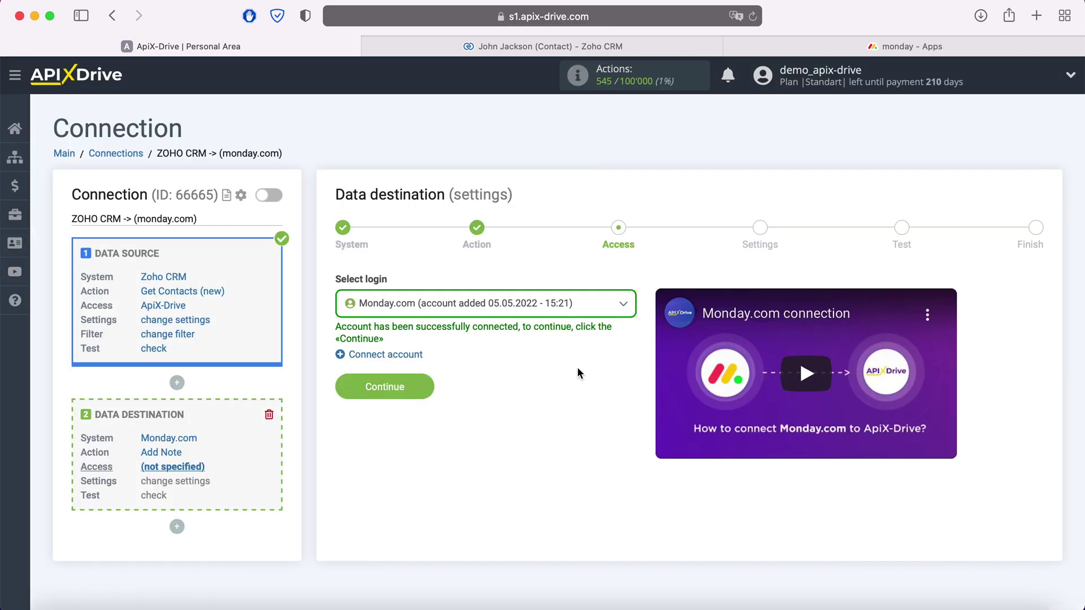
{"action": "left_click", "coordinate": [532, 305]}
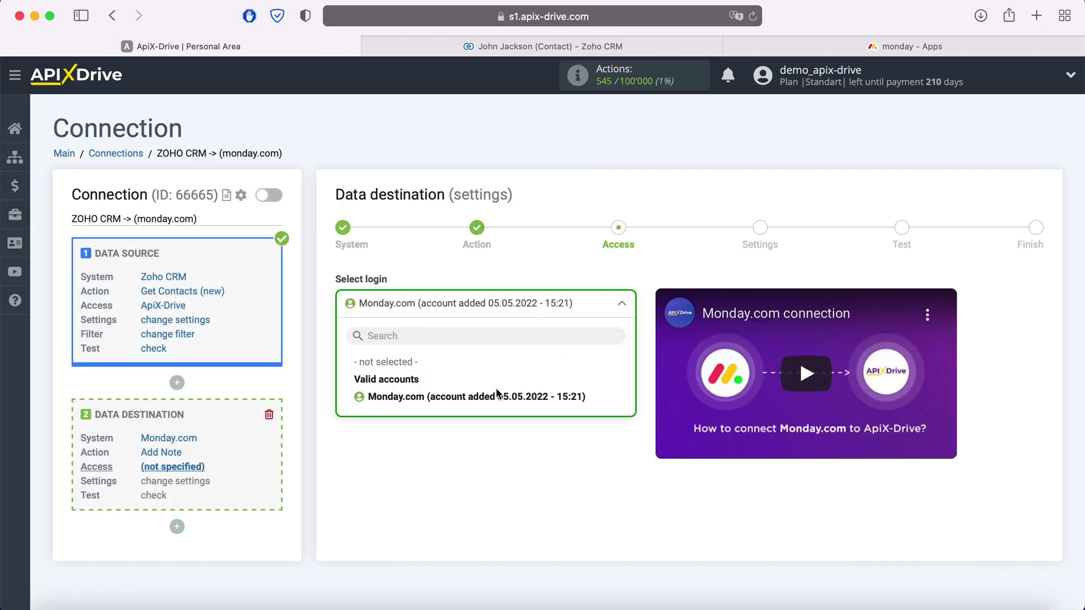
{"action": "left_click", "coordinate": [496, 396]}
{"action": "left_click", "coordinate": [425, 385]}
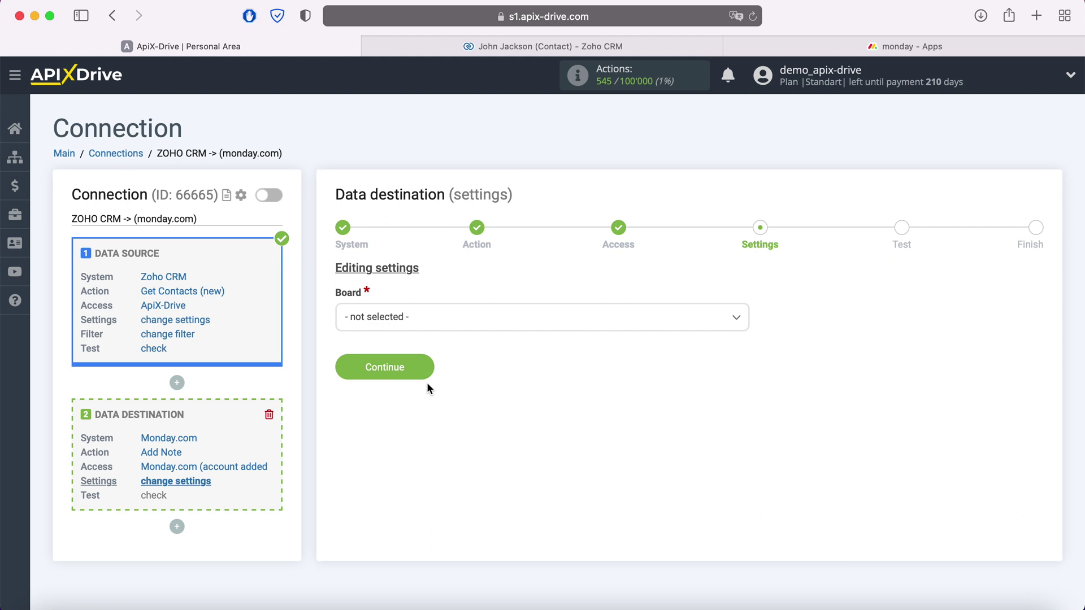
- Set Board to ApiX-Drive and Group to Group Sales
{"action": "left_click", "coordinate": [426, 317]}
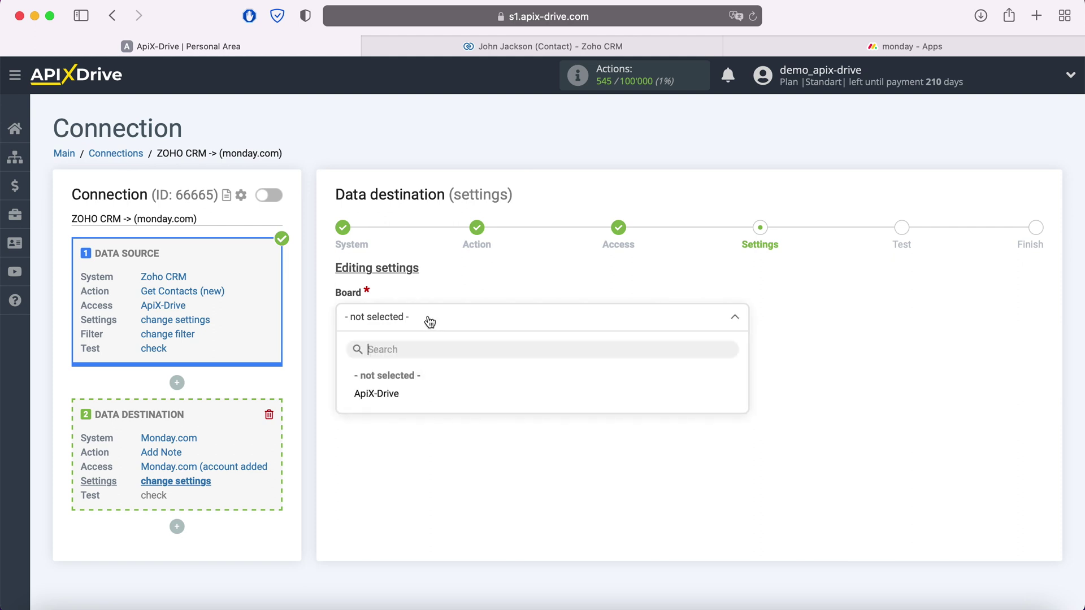
{"action": "left_click", "coordinate": [376, 394]}
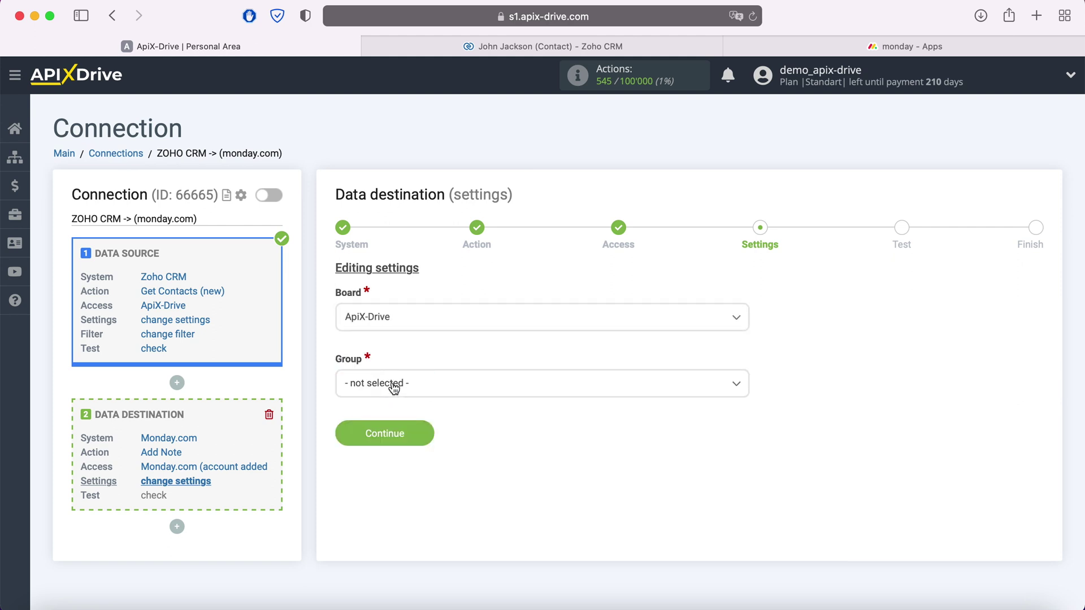
{"action": "left_click", "coordinate": [389, 384]}
{"action": "left_click", "coordinate": [392, 479]}
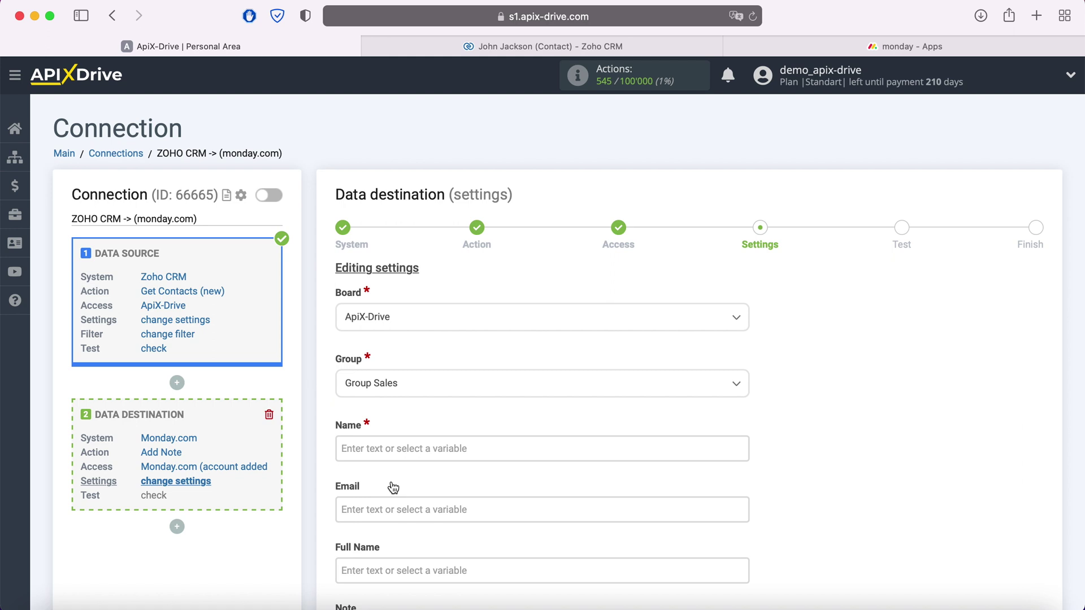
- Fill Name with 'New Contact from ZohoCRM' followed by the contact's Full Name variable
{"action": "left_click", "coordinate": [396, 449]}
{"action": "scroll", "coordinate": [507, 378], "scroll_direction": "down", "scroll_amount": 5}
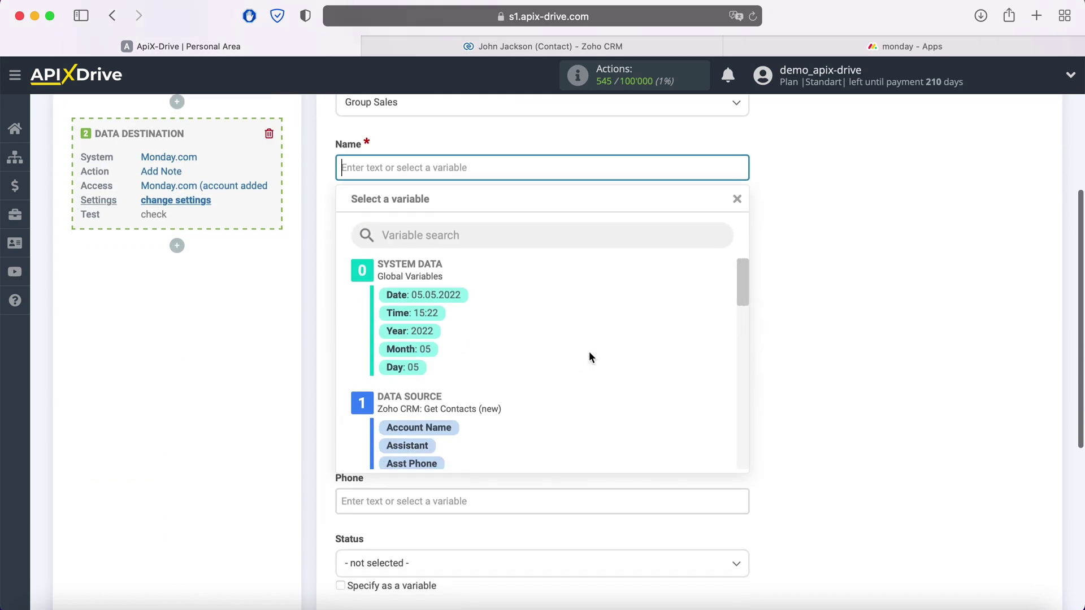
{"action": "scroll", "coordinate": [588, 353], "scroll_direction": "down", "scroll_amount": 8}
{"action": "scroll", "coordinate": [589, 357], "scroll_direction": "down", "scroll_amount": 3}
{"action": "left_click", "coordinate": [487, 389]}
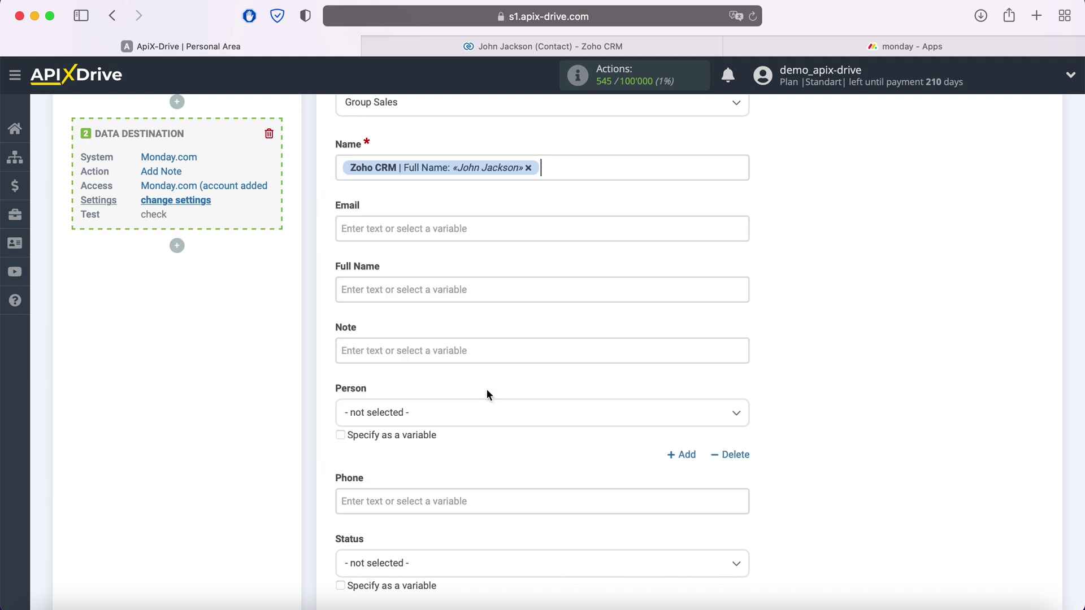
{"action": "left_click", "coordinate": [344, 167]}
{"action": "type", "text": "New Contact from"}
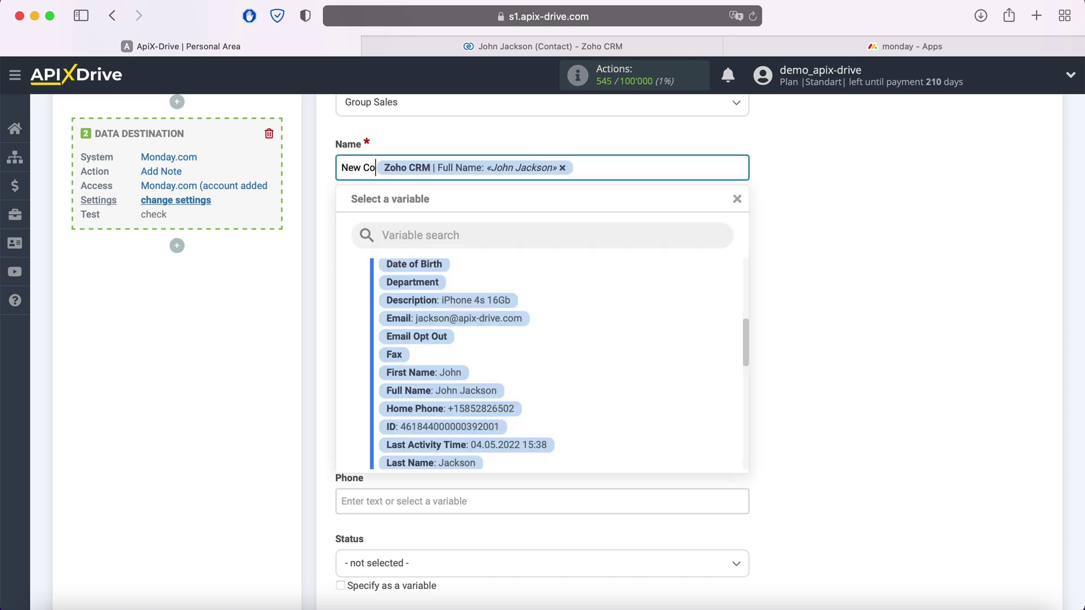
{"action": "type", "text": " ZohoCRM"}
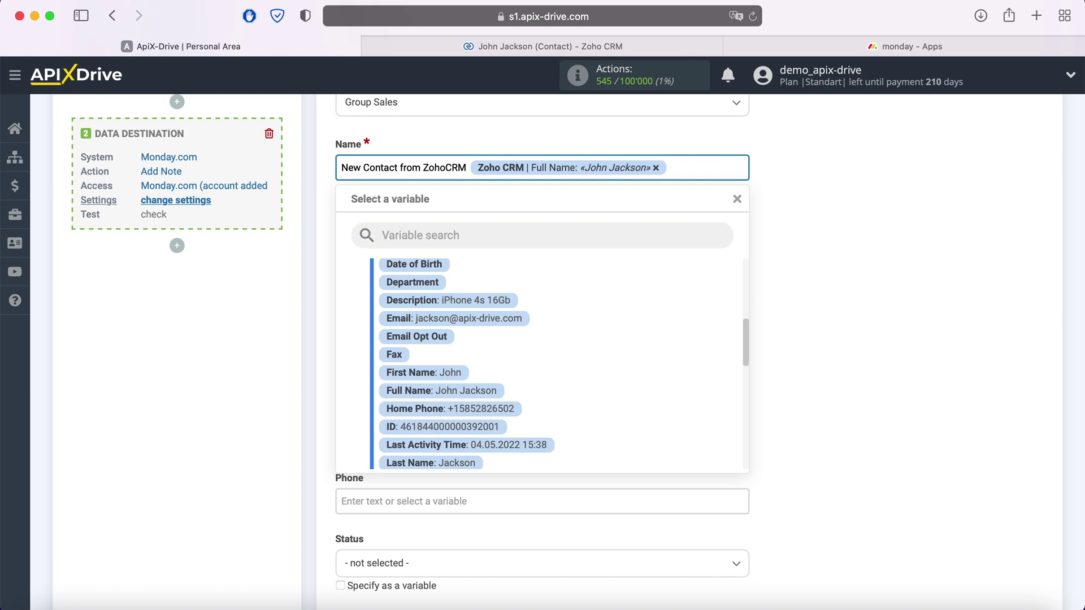
{"action": "left_click", "coordinate": [857, 223]}
- Map the contact's Email, Full Name and Description into the Email, Full Name and Note fields
{"action": "left_click", "coordinate": [510, 227]}
{"action": "scroll", "coordinate": [511, 227], "scroll_direction": "down", "scroll_amount": 2}
{"action": "scroll", "coordinate": [594, 333], "scroll_direction": "down", "scroll_amount": 5}
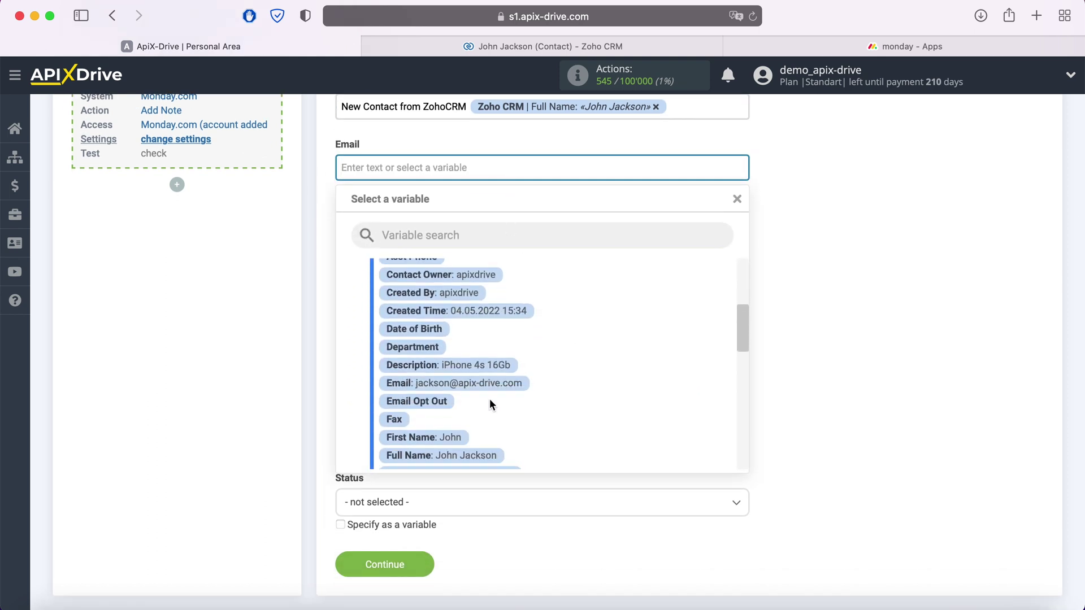
{"action": "left_click", "coordinate": [489, 386]}
{"action": "left_click", "coordinate": [433, 220]}
{"action": "scroll", "coordinate": [548, 327], "scroll_direction": "down", "scroll_amount": 2}
{"action": "scroll", "coordinate": [563, 333], "scroll_direction": "down", "scroll_amount": 5}
{"action": "scroll", "coordinate": [563, 337], "scroll_direction": "down", "scroll_amount": 2}
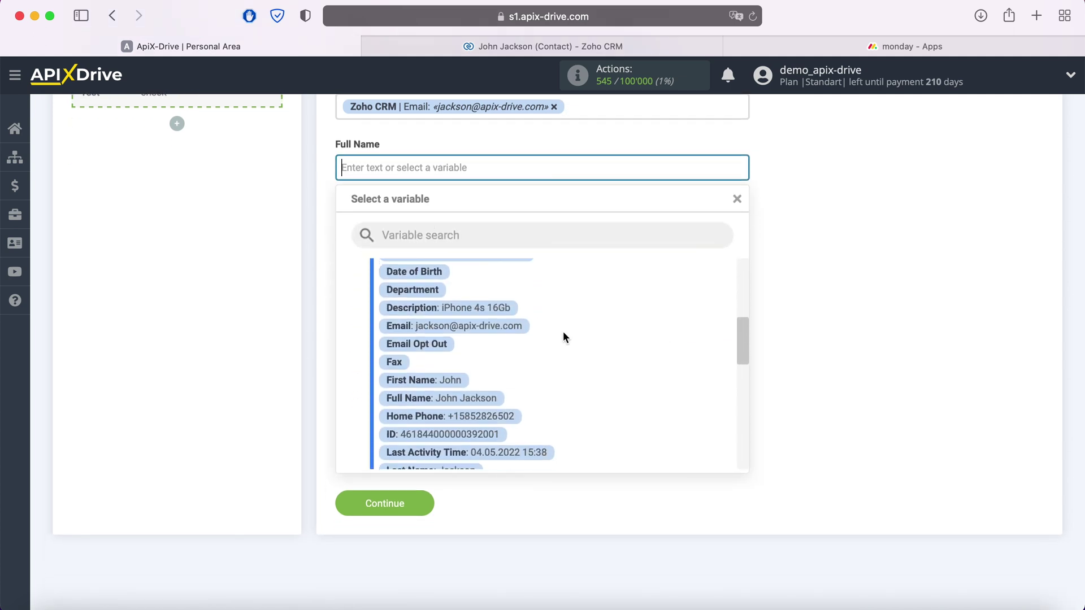
{"action": "left_click", "coordinate": [496, 395]}
{"action": "left_click", "coordinate": [460, 228]}
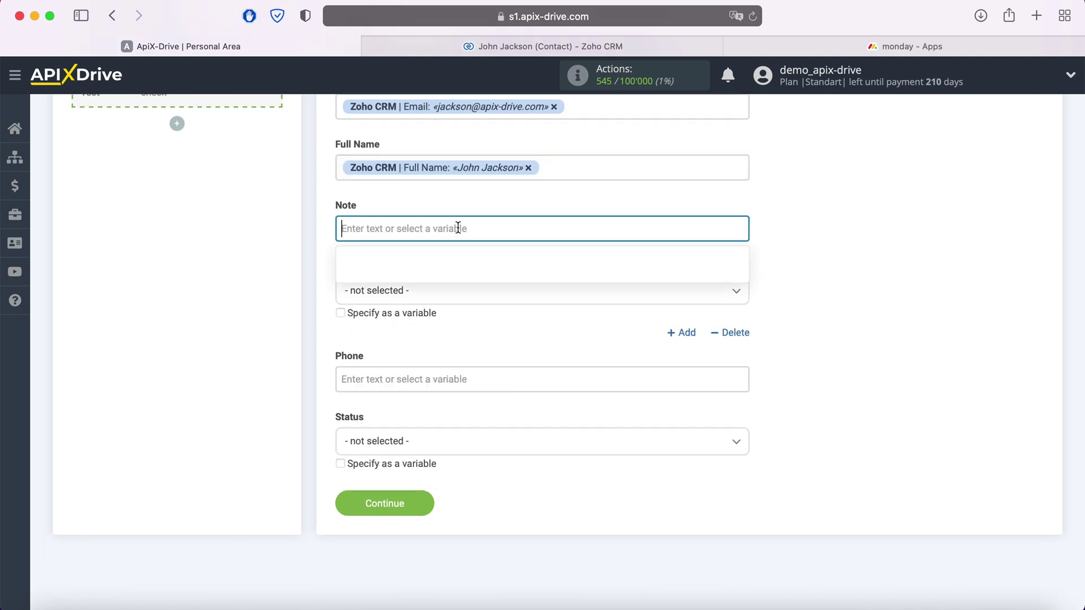
{"action": "scroll", "coordinate": [574, 311], "scroll_direction": "down", "scroll_amount": 3}
{"action": "scroll", "coordinate": [573, 313], "scroll_direction": "down", "scroll_amount": 3}
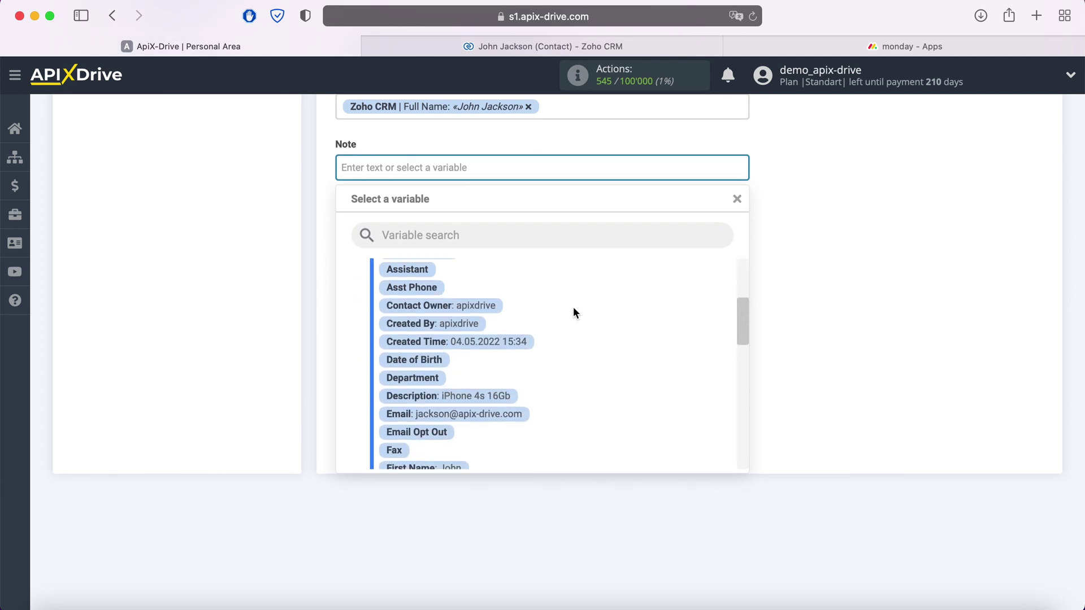
{"action": "left_click", "coordinate": [492, 394]}
- Assign the connected monday.com user, map Home Phone to Phone, and set Status to 'Working on it'
{"action": "left_click", "coordinate": [441, 233]}
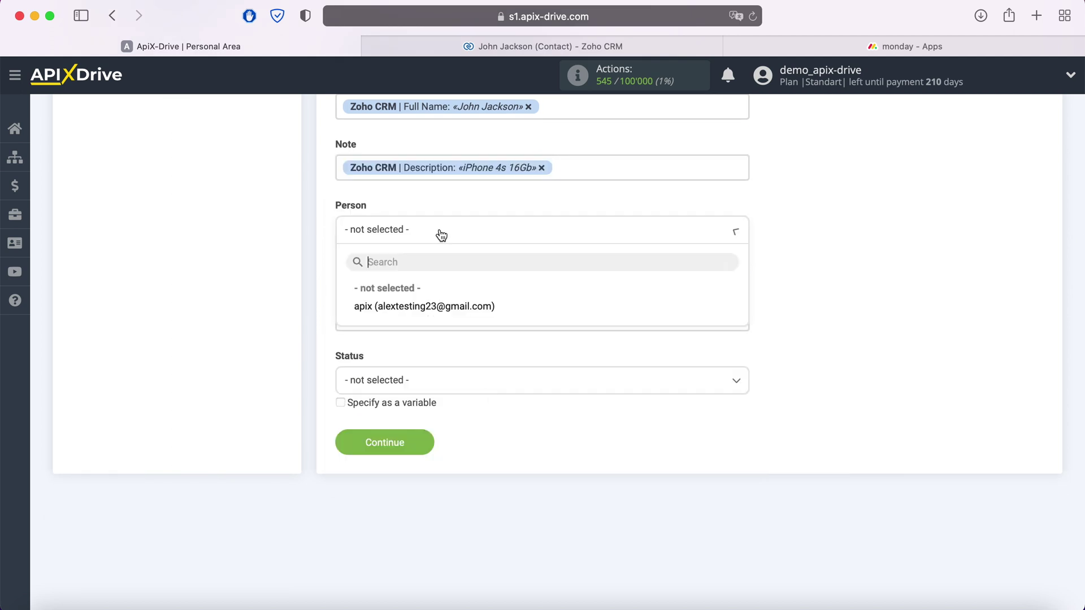
{"action": "left_click", "coordinate": [428, 308]}
{"action": "left_click", "coordinate": [430, 316]}
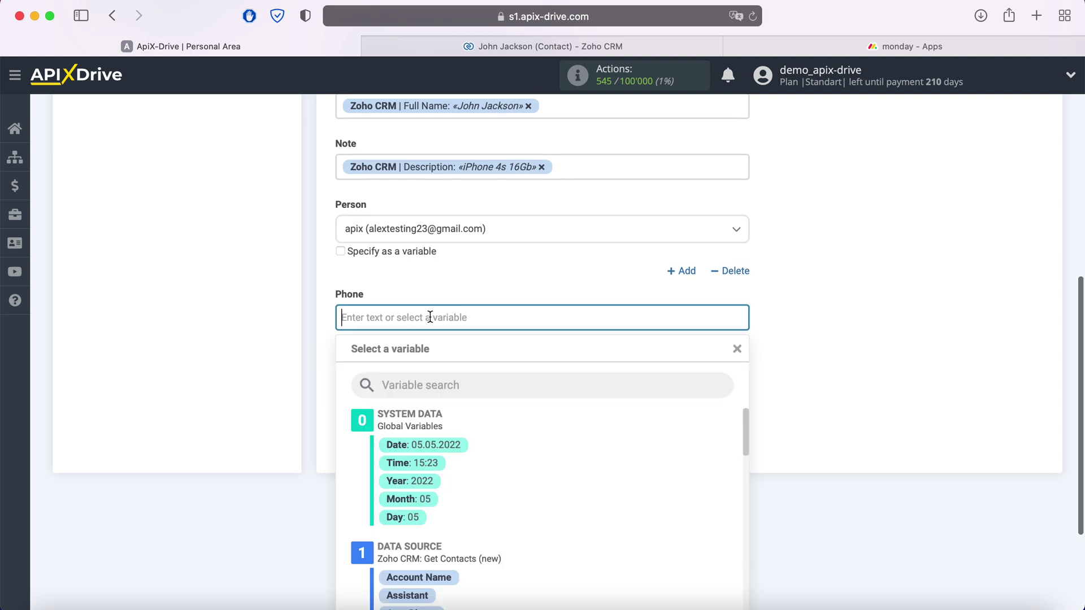
{"action": "scroll", "coordinate": [619, 342], "scroll_direction": "down", "scroll_amount": 3}
{"action": "scroll", "coordinate": [620, 345], "scroll_direction": "down", "scroll_amount": 5}
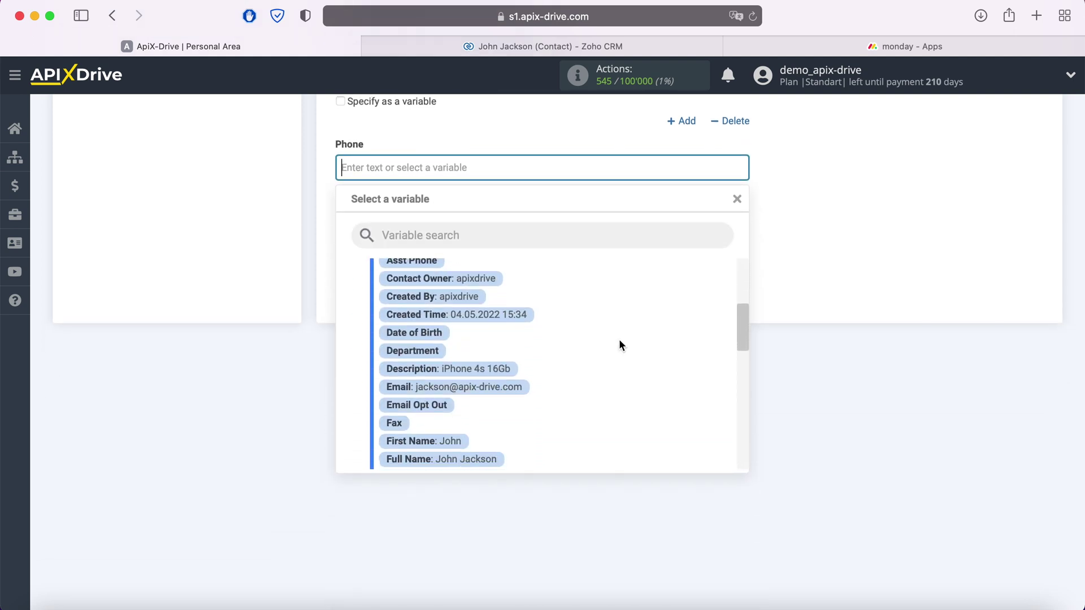
{"action": "left_click", "coordinate": [515, 398]}
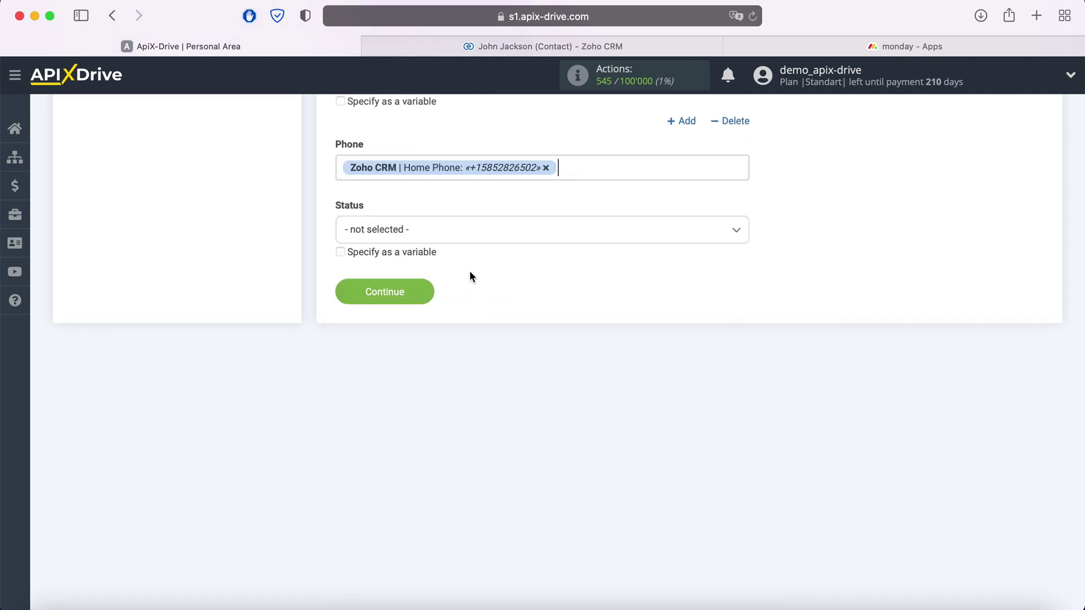
{"action": "left_click", "coordinate": [460, 229]}
{"action": "left_click", "coordinate": [399, 305]}
{"action": "left_click", "coordinate": [423, 291]}
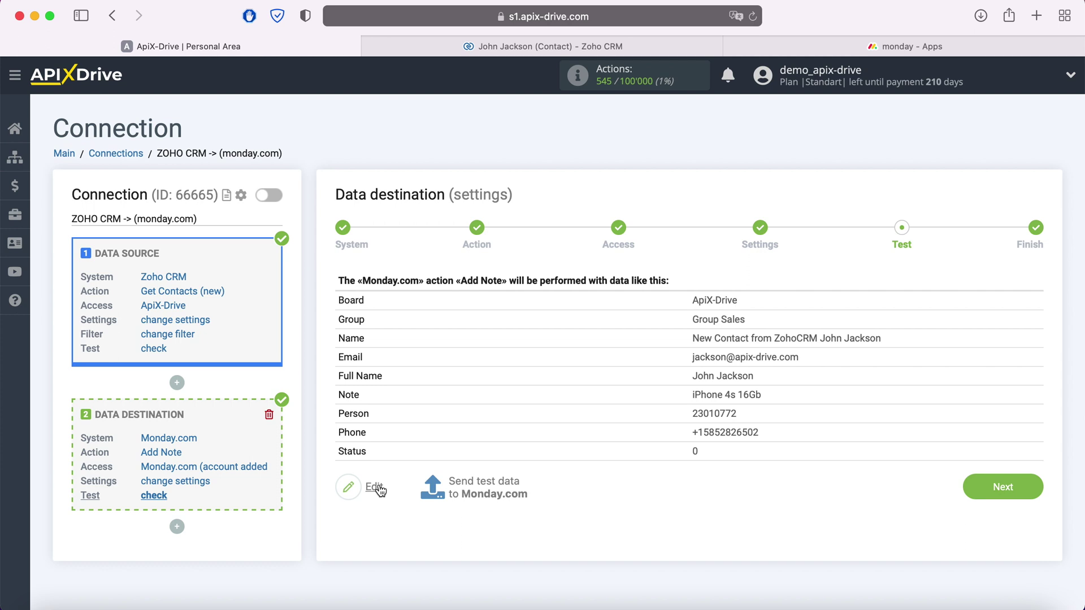
- Send the test note to monday.com and verify the Zoho contact item appears in Group Sales
{"action": "left_click", "coordinate": [484, 481]}
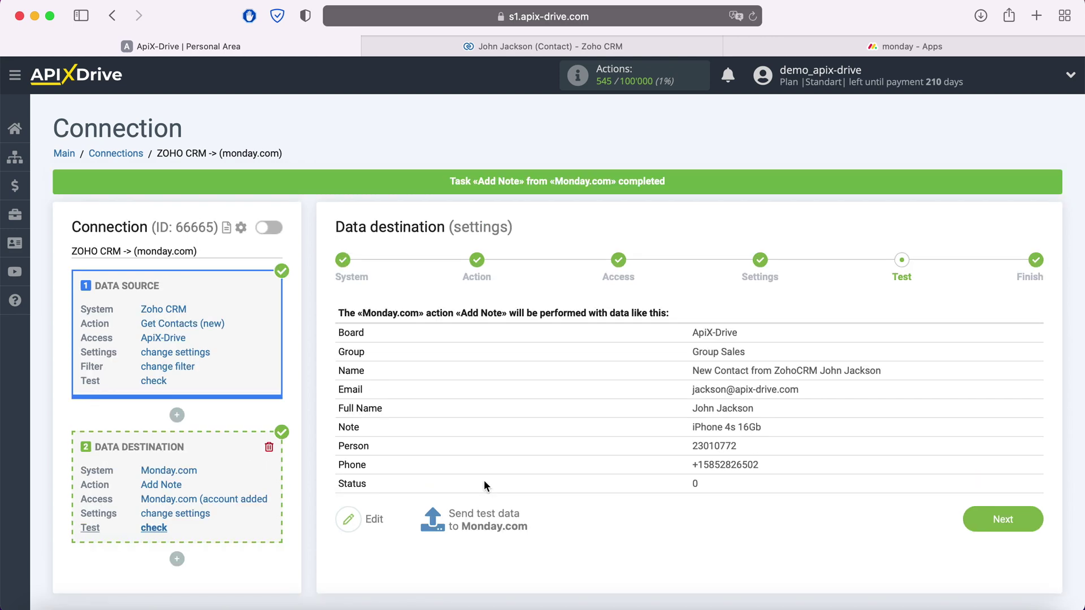
{"action": "left_click", "coordinate": [870, 49]}
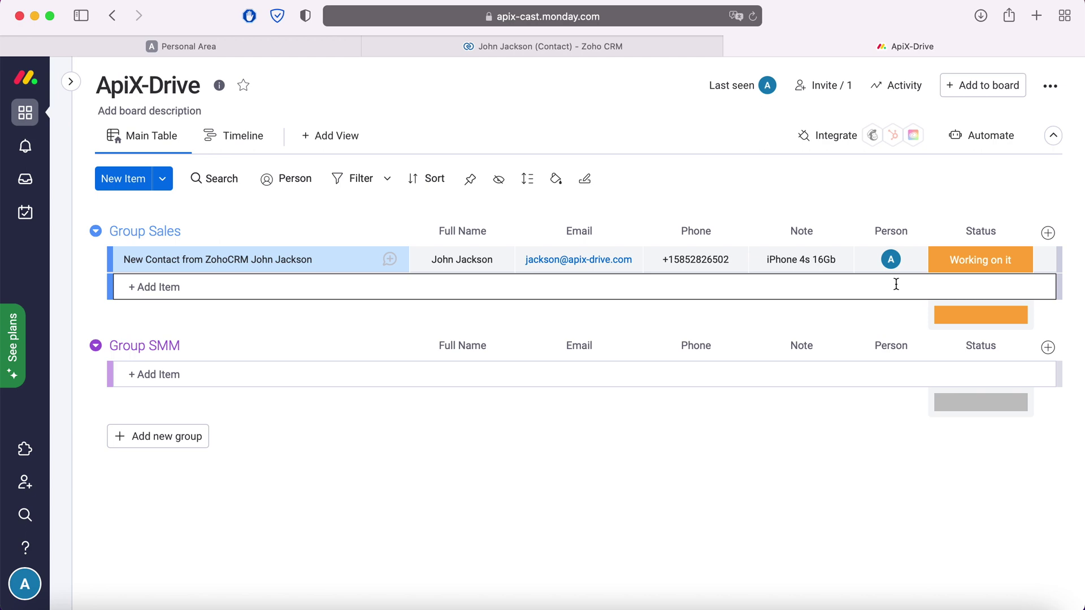
{"action": "left_click", "coordinate": [295, 48]}
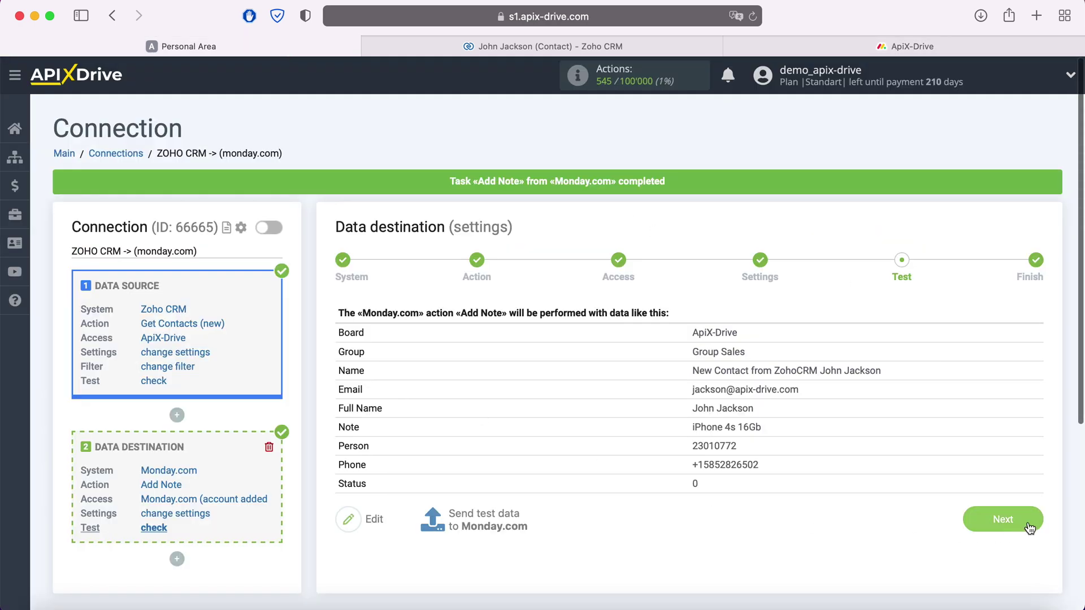
- Complete the setup and enable auto-update for the ZOHO CRM -> monday.com connection
{"action": "left_click", "coordinate": [1029, 528]}
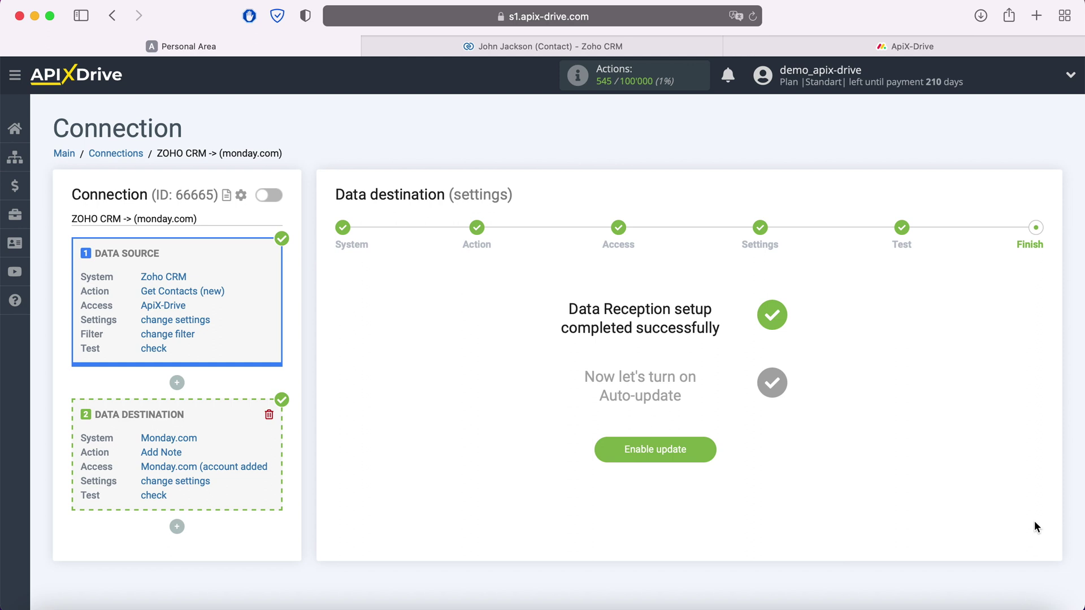
{"action": "left_click", "coordinate": [708, 452]}
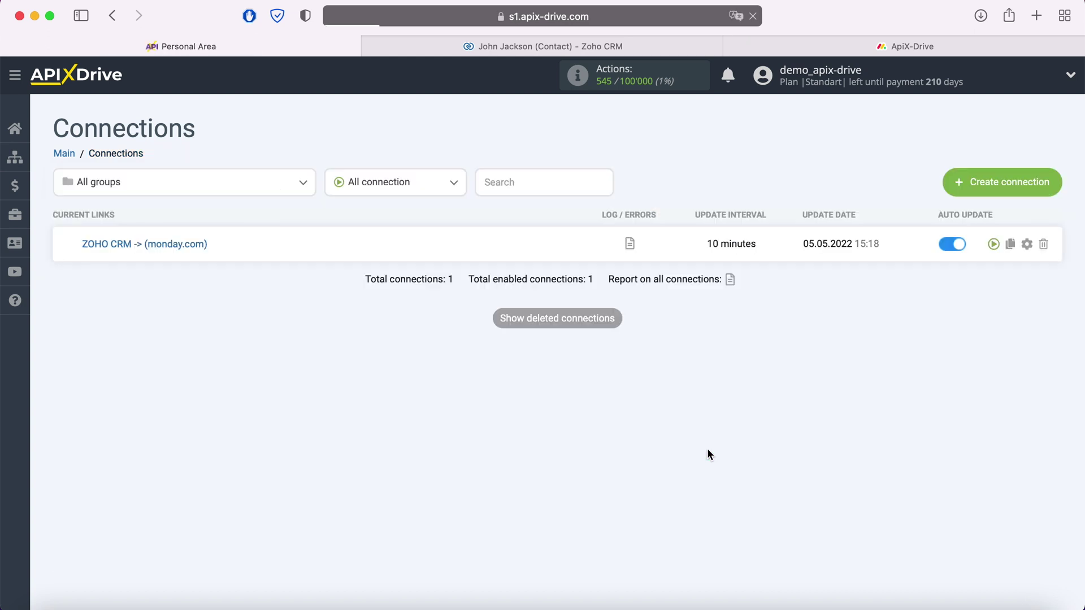
- Set the connection's update interval to 5 minutes in its settings and save
{"action": "left_click", "coordinate": [1027, 244]}
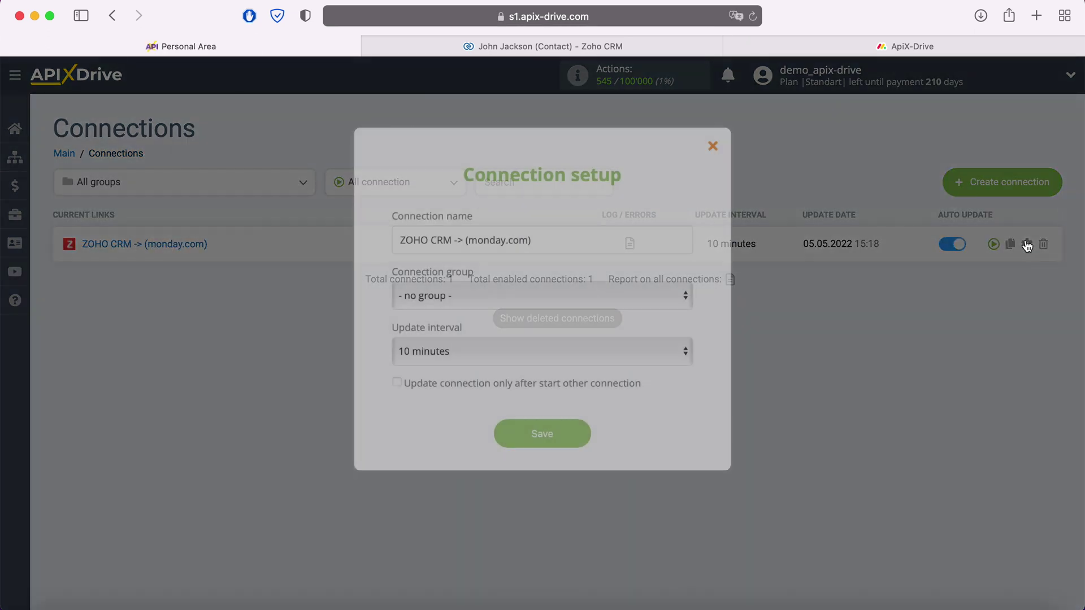
{"action": "left_click", "coordinate": [554, 346]}
{"action": "left_click", "coordinate": [542, 325]}
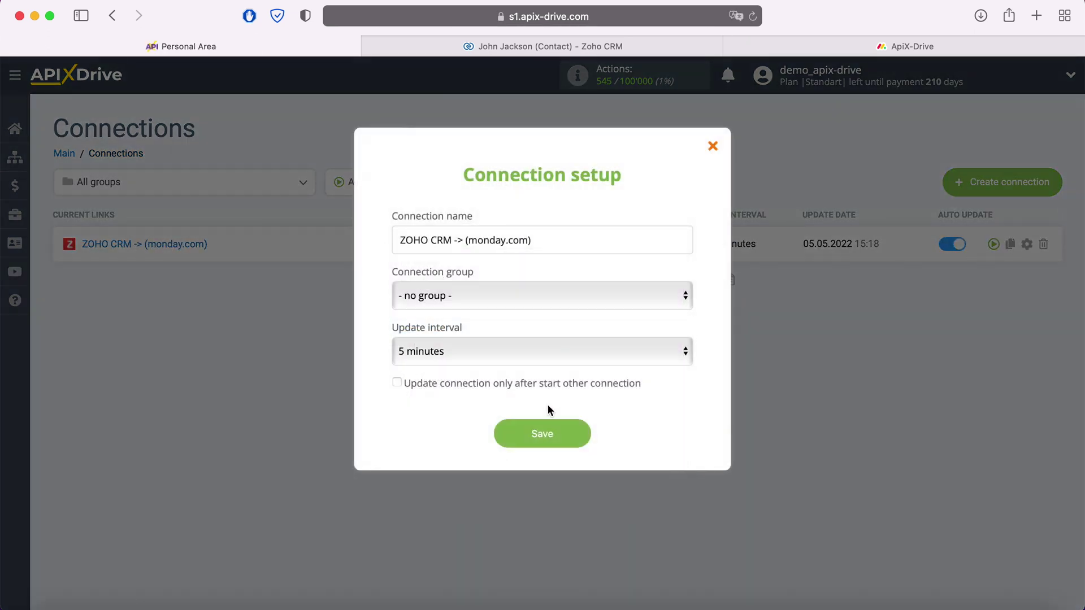
{"action": "left_click", "coordinate": [582, 431]}
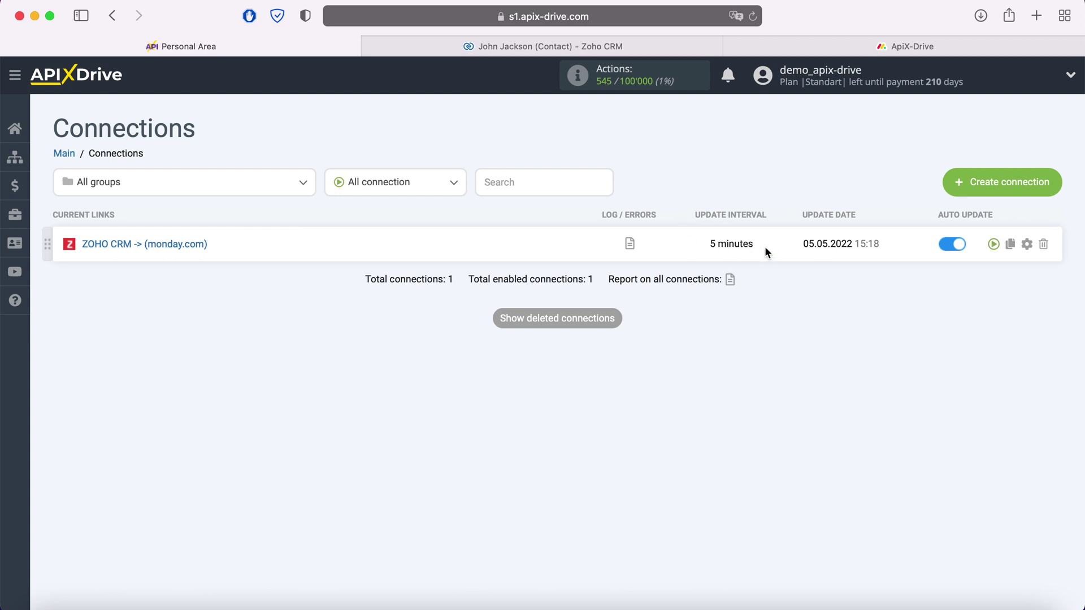